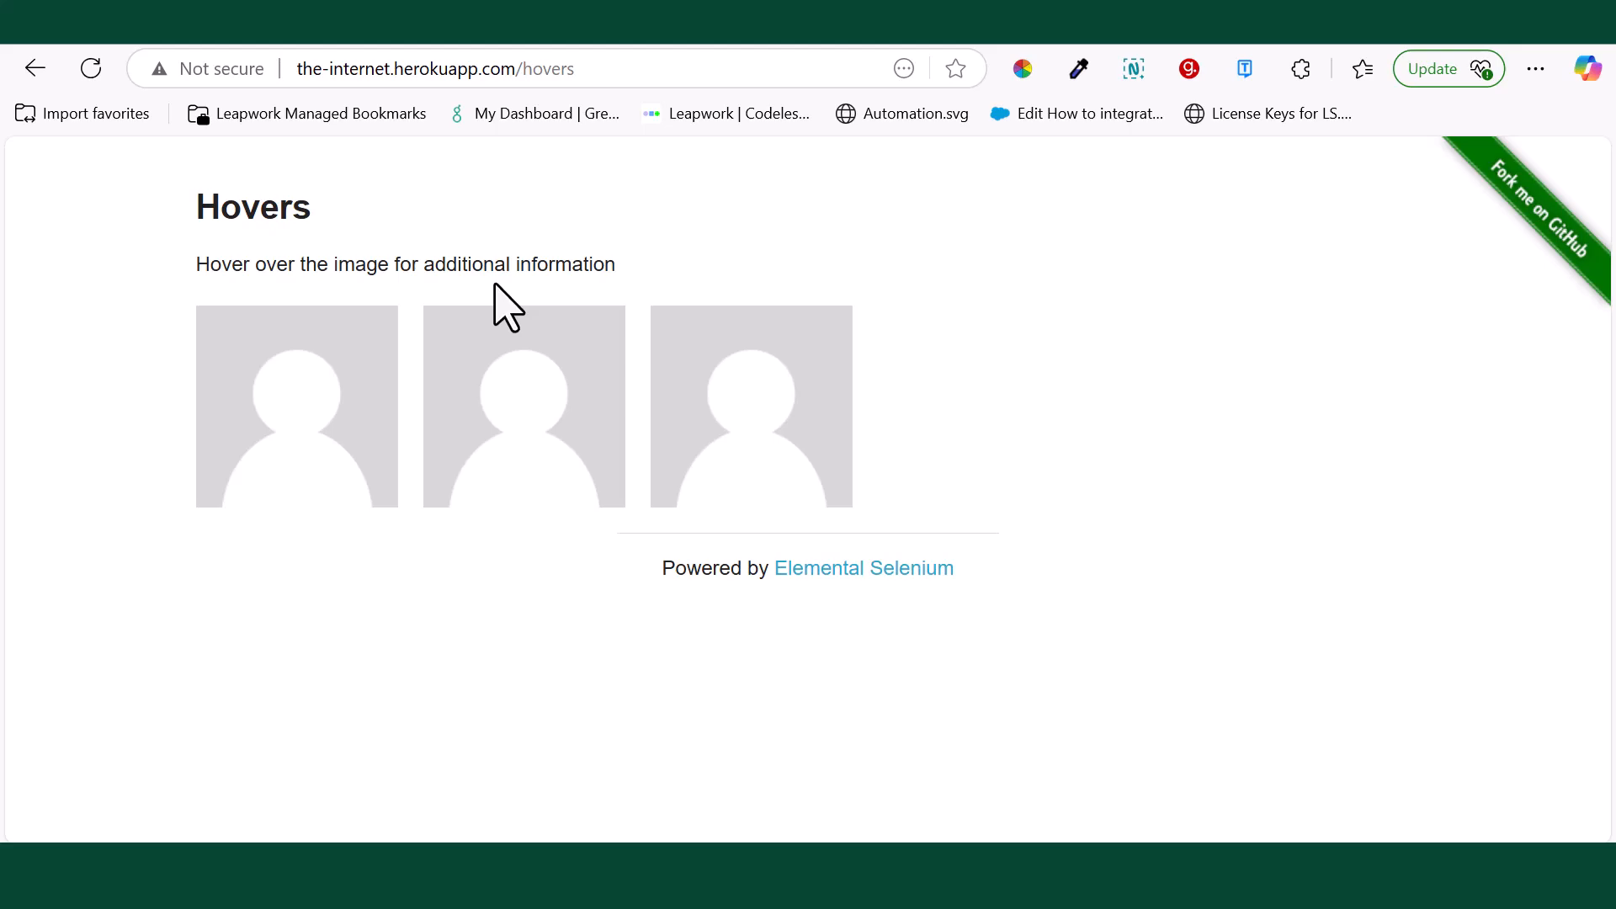
Step: Examine the hidden user details revealed for each of the three avatar images on the Hovers page
mouse_move(378, 433)
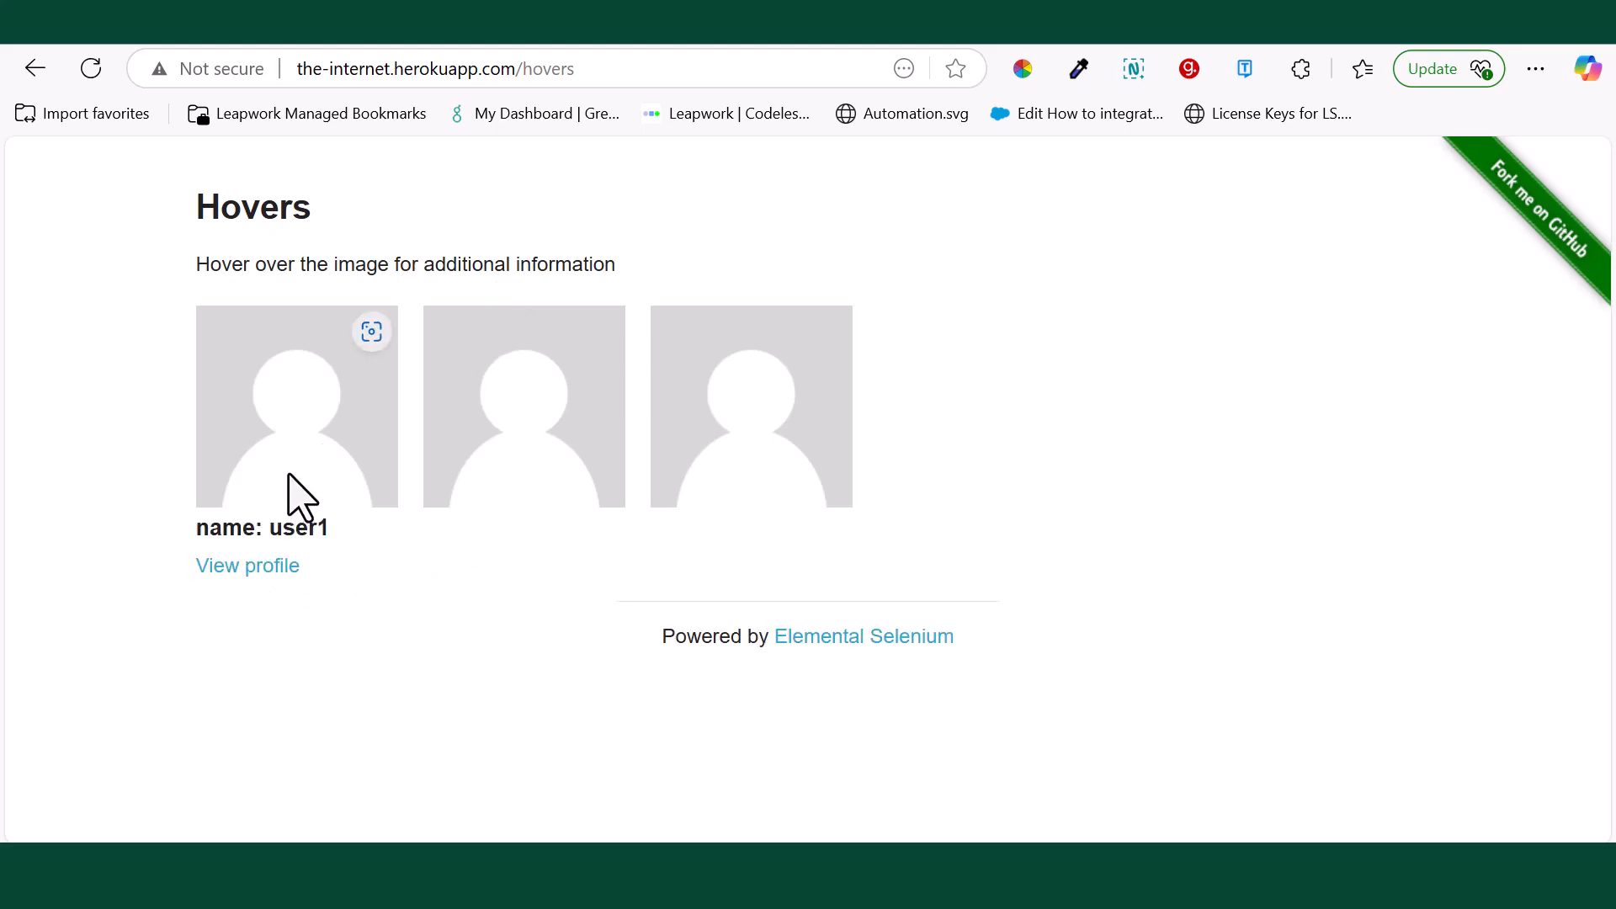
mouse_move(545, 429)
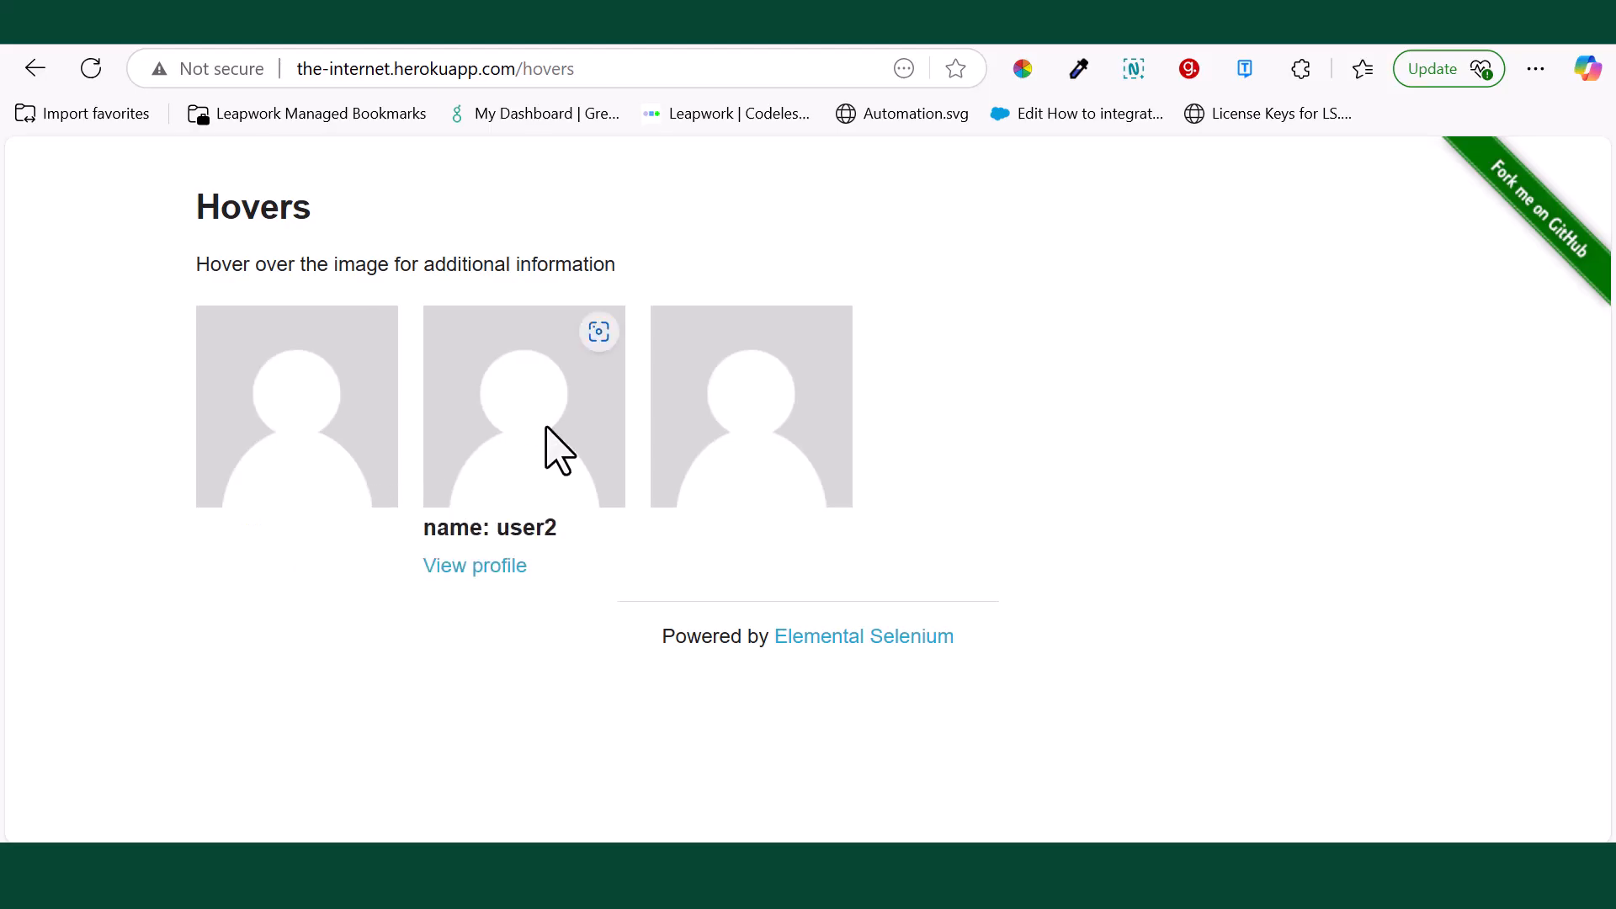
mouse_move(736, 451)
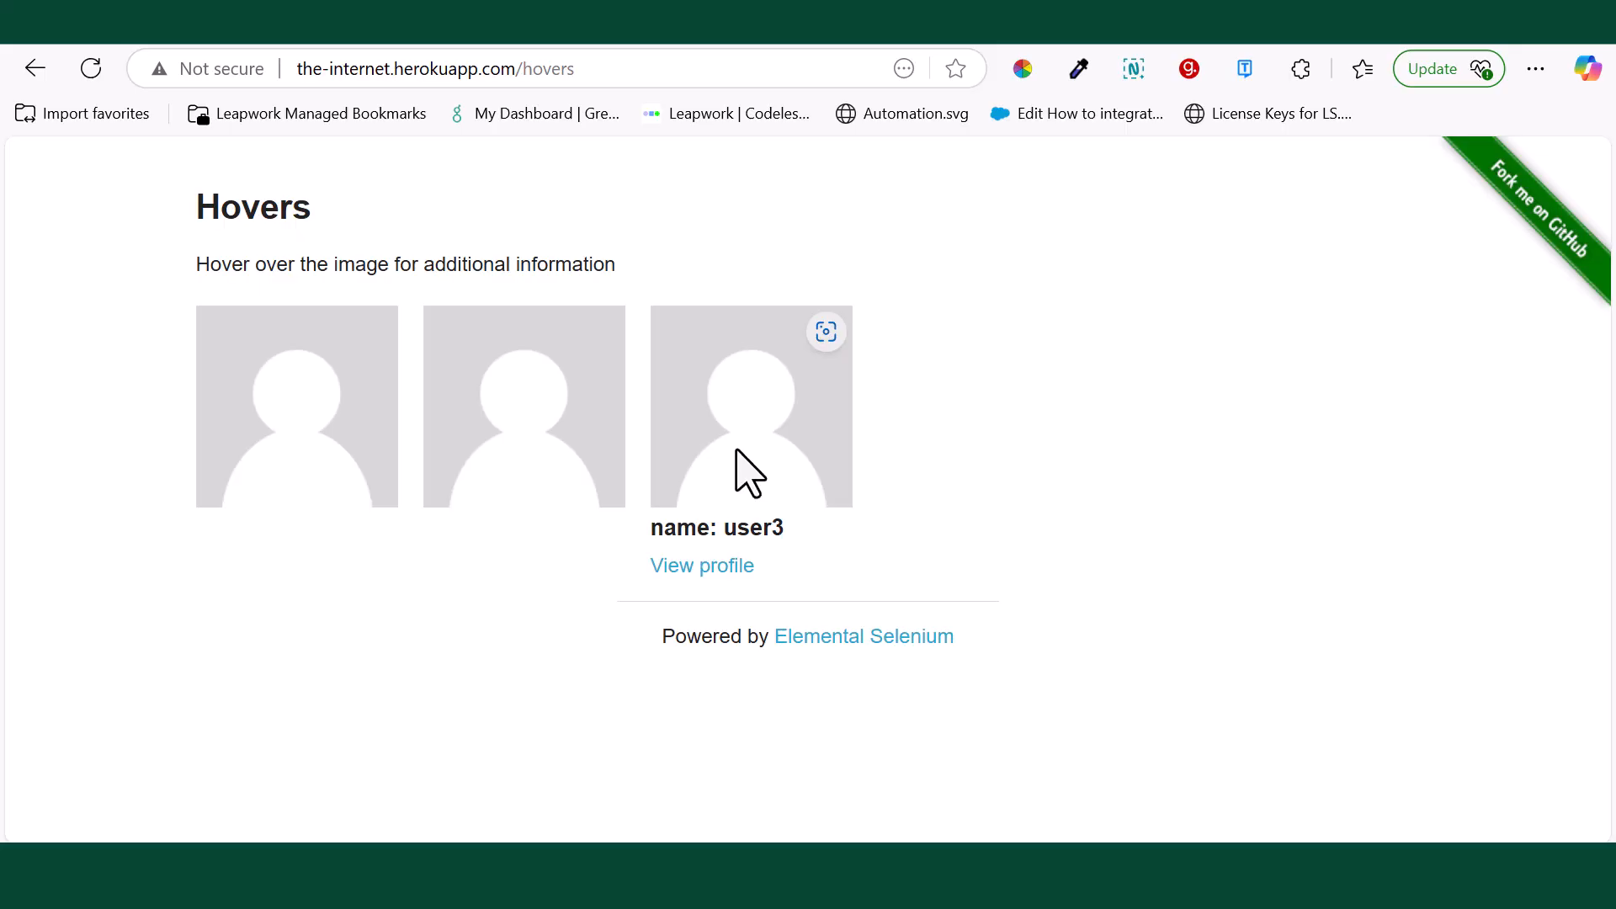
mouse_move(364, 480)
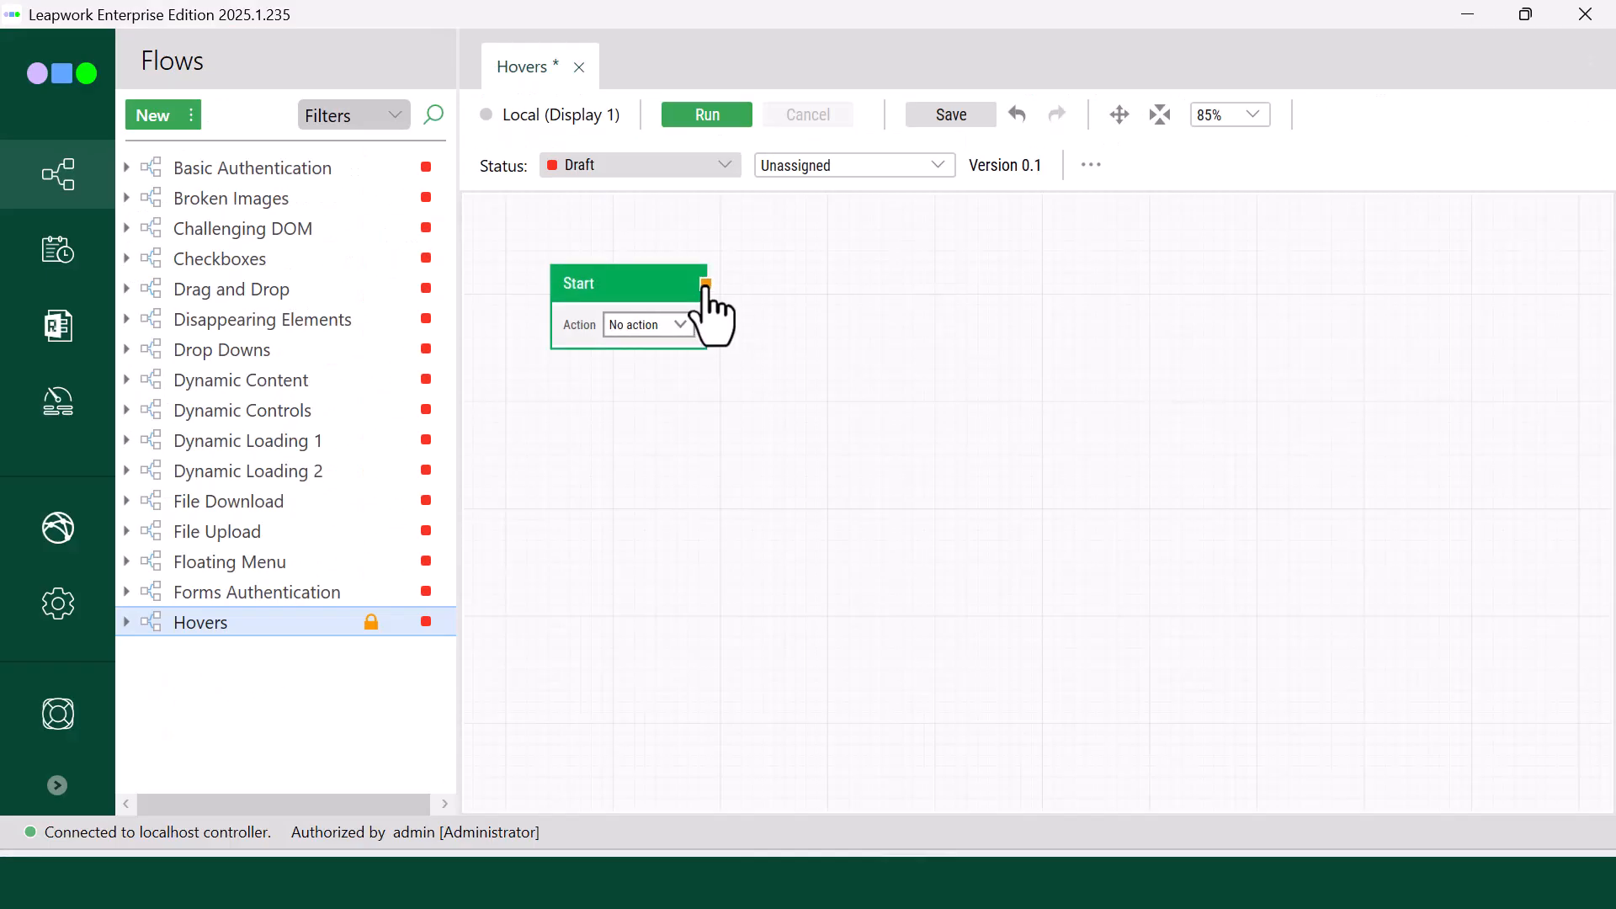
left_click_drag(706, 291, 752, 309)
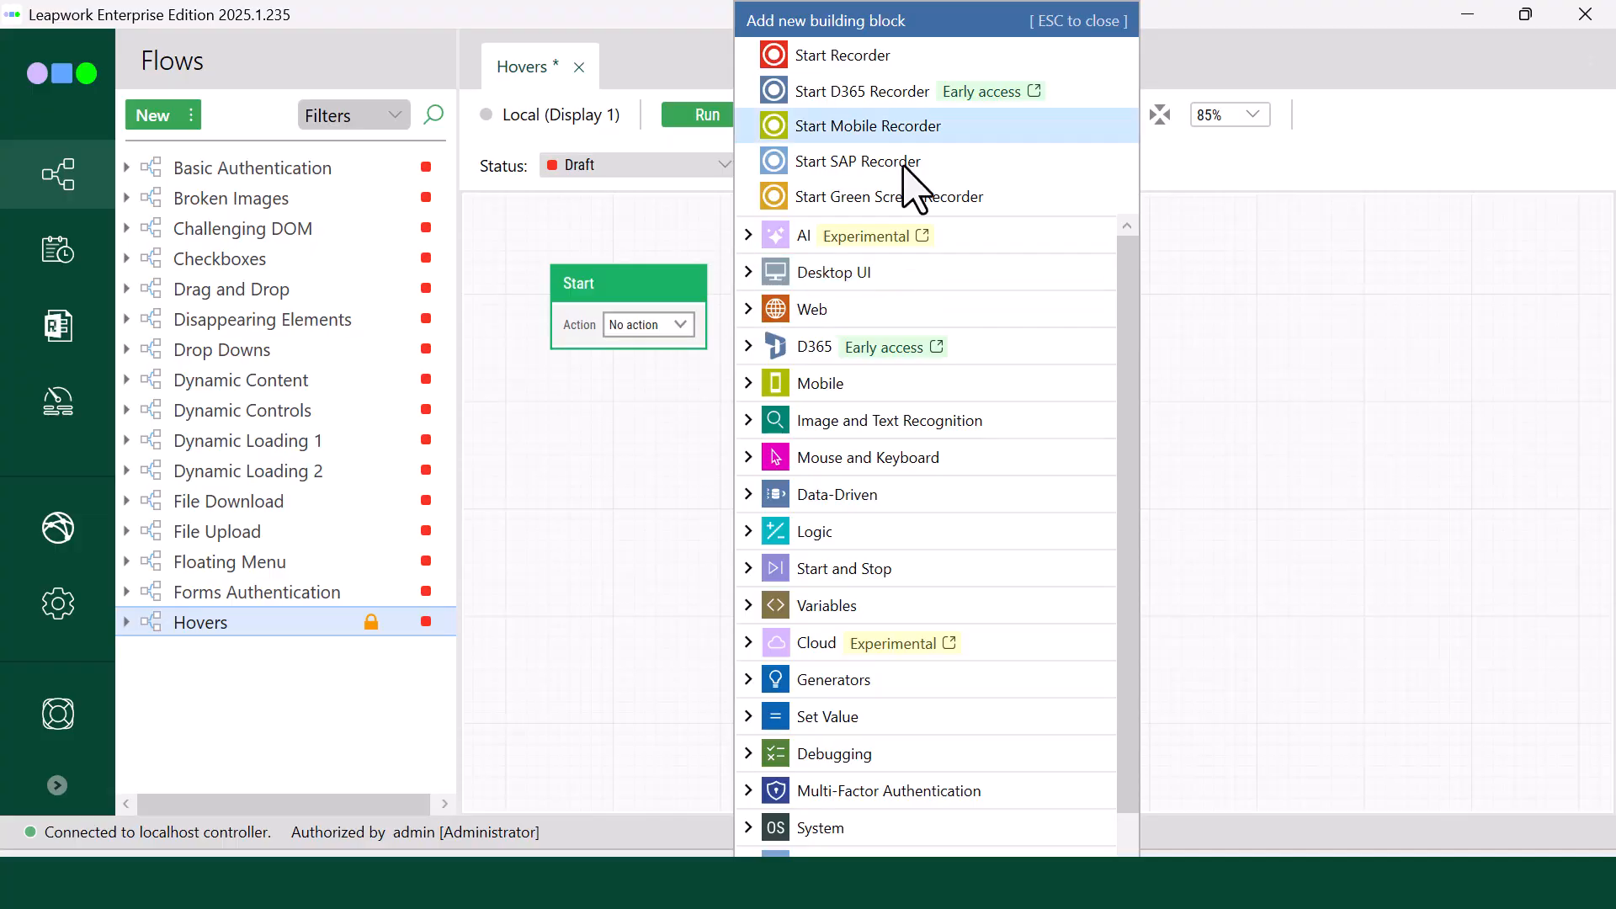
left_click(801, 58)
mouse_move(75, 825)
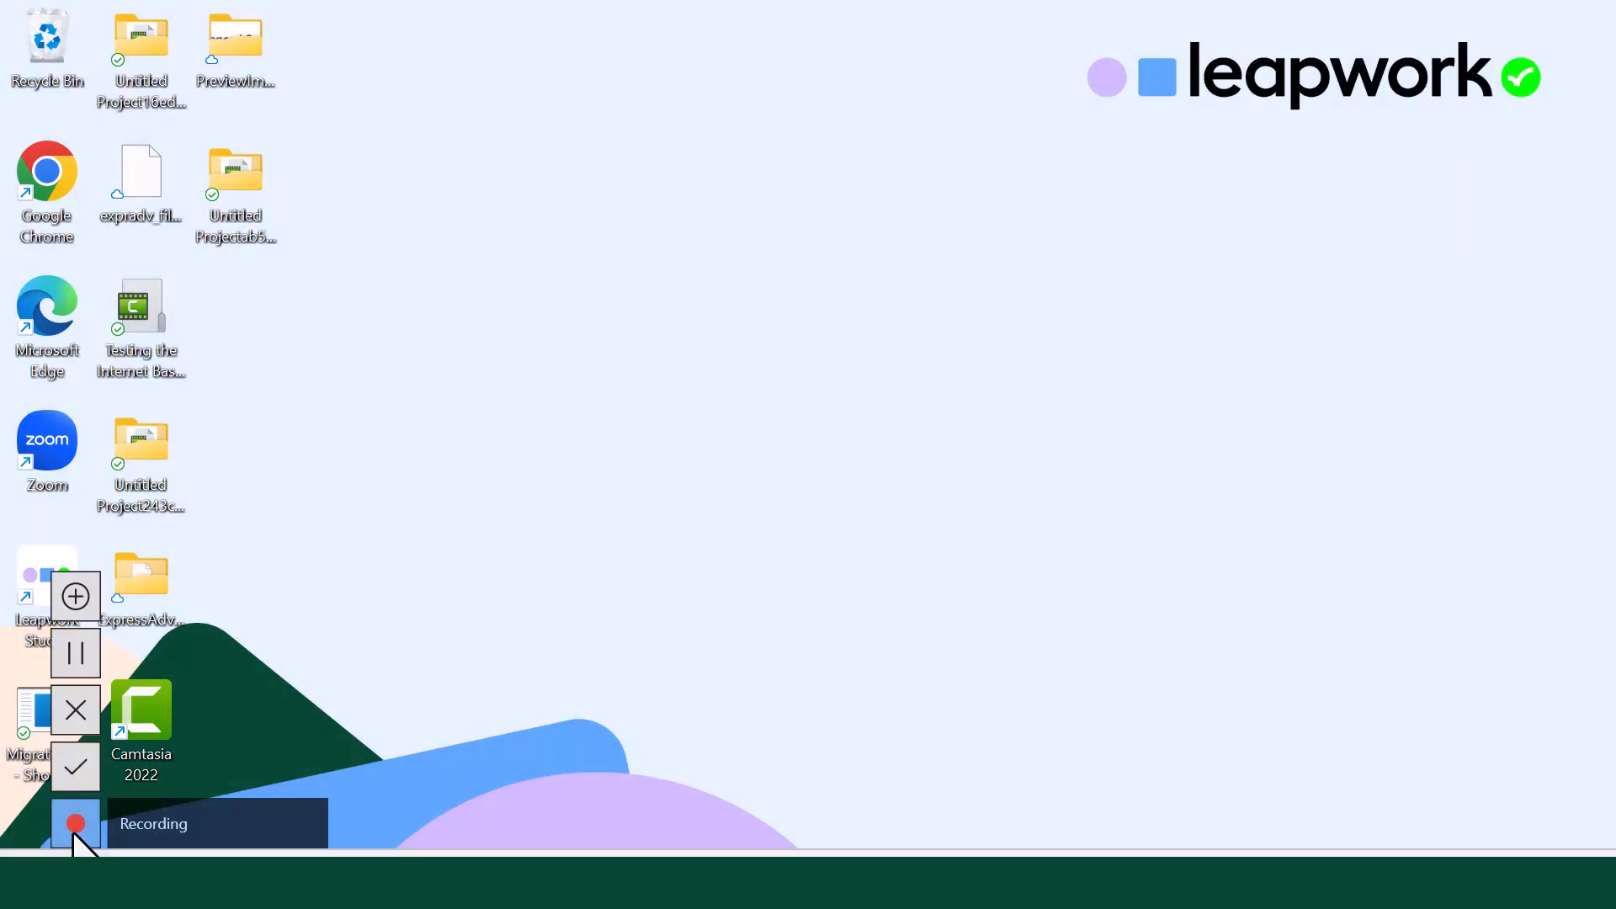
left_click(75, 594)
left_click(725, 473)
left_click(826, 523)
type("https://the-internet.herokuapp.com/hovers")
left_click(966, 778)
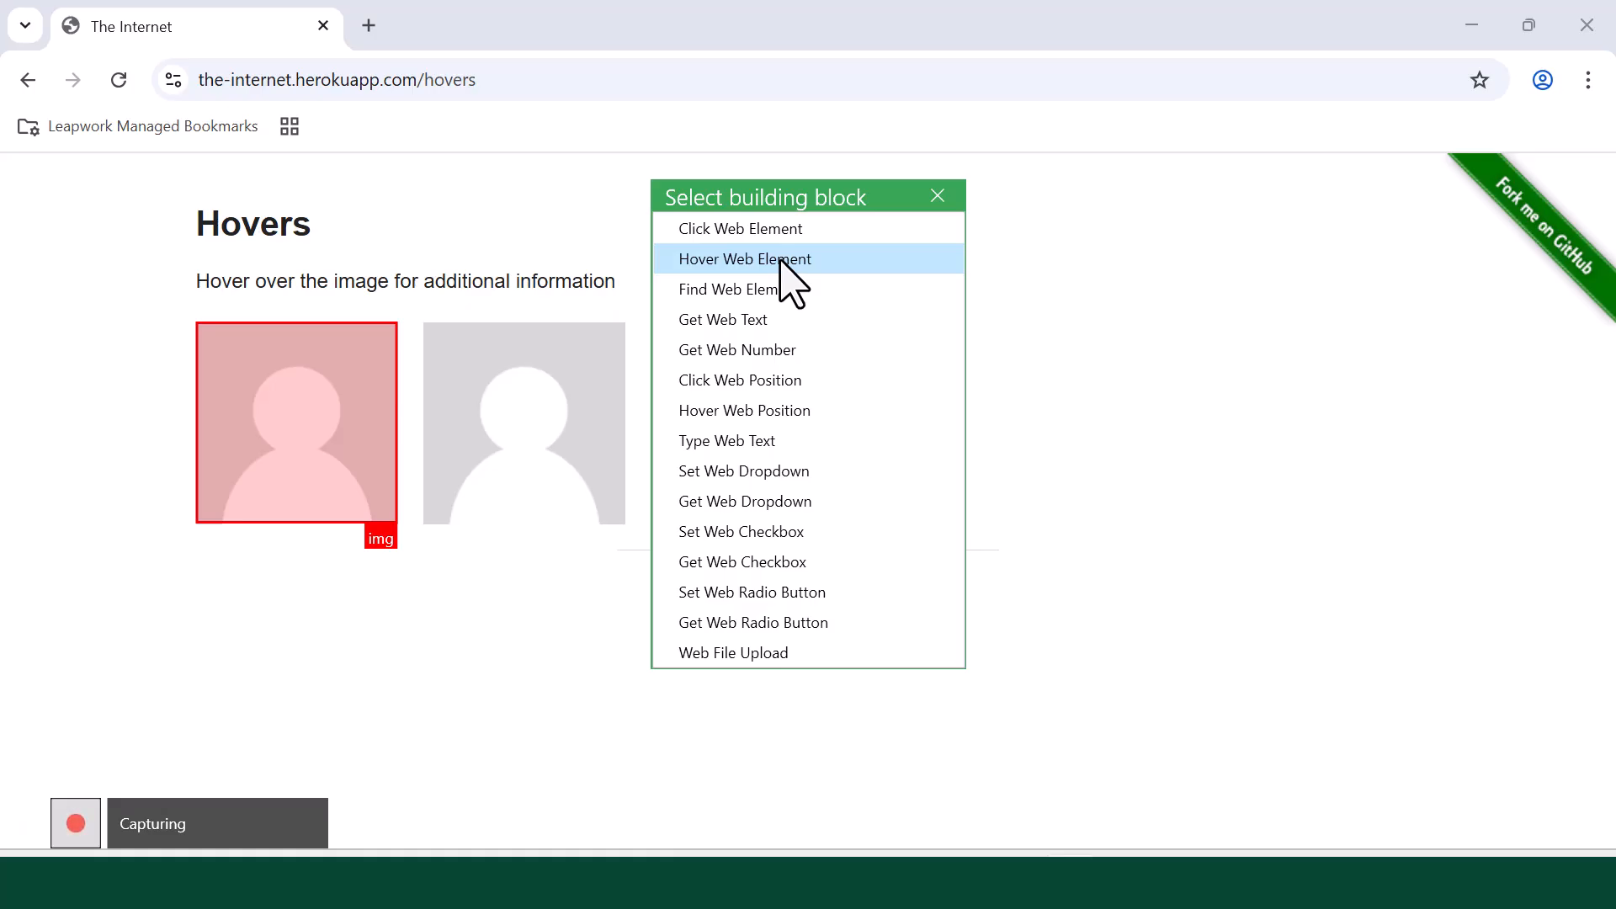
Step: Record a Hover Web Element block for the first avatar and a Find Web Element block for its "name: user1" heading, and finish recording
left_click(779, 259)
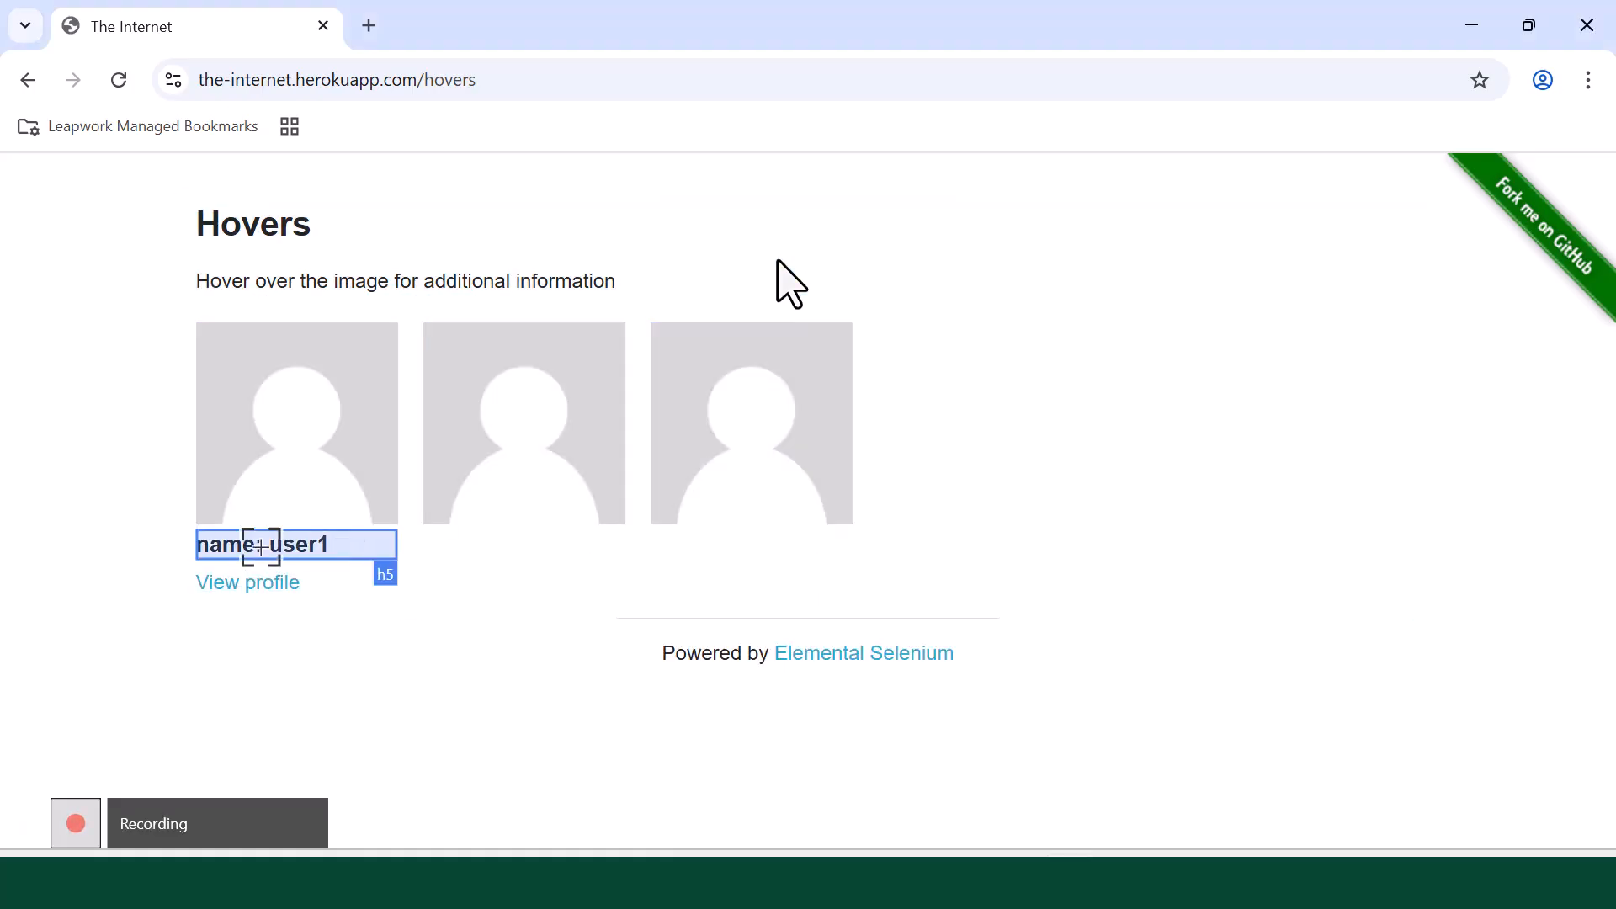
left_click(274, 545)
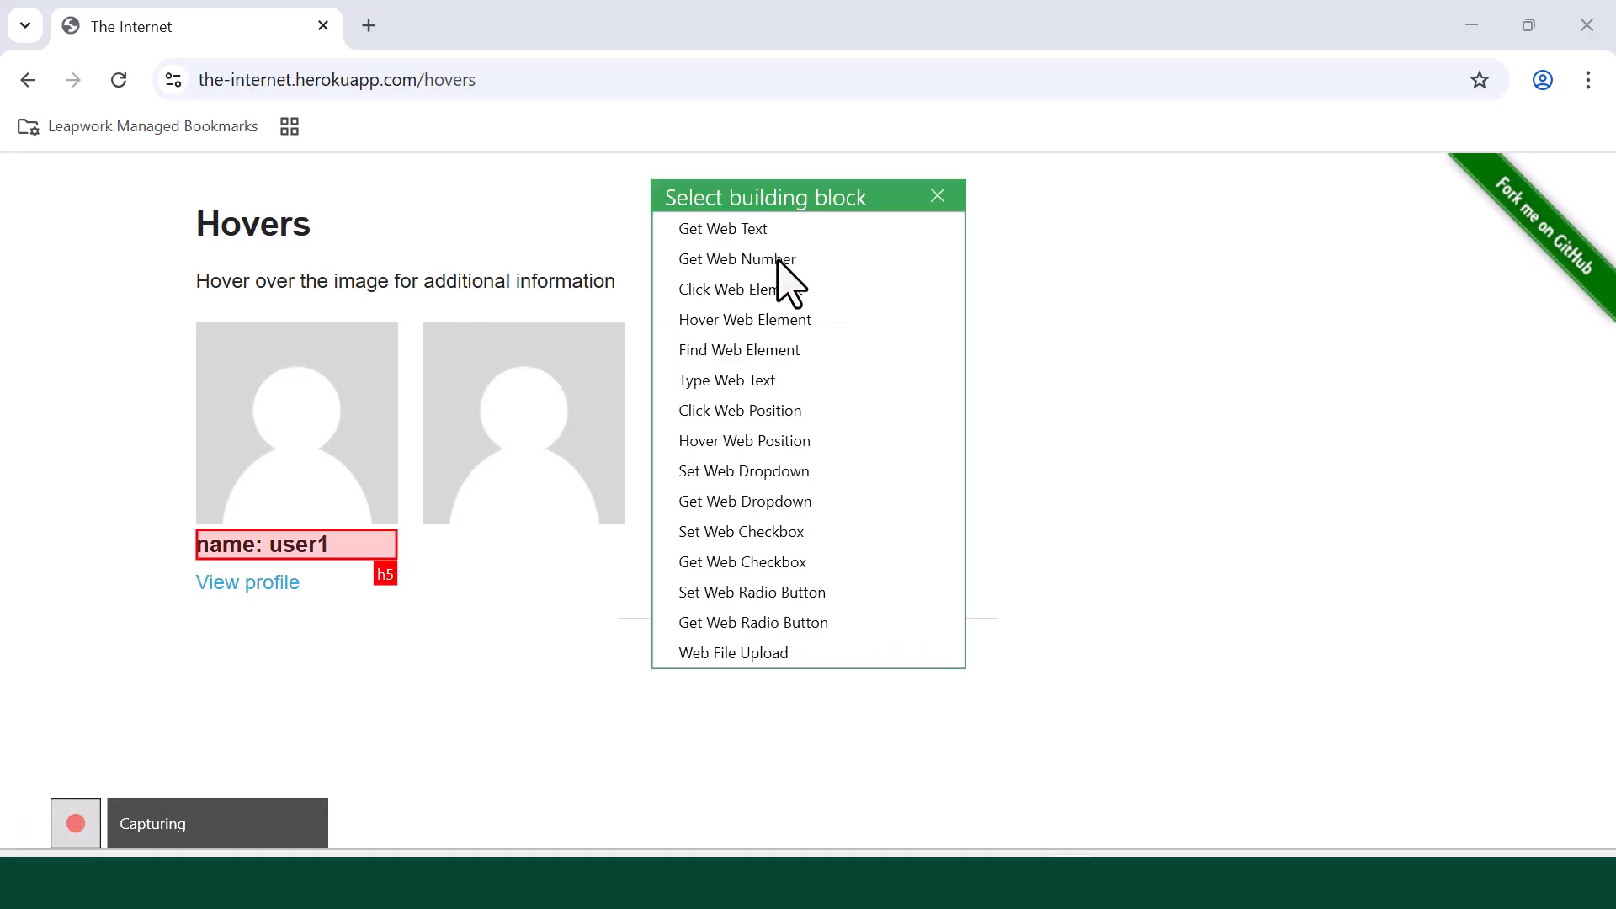
left_click(763, 355)
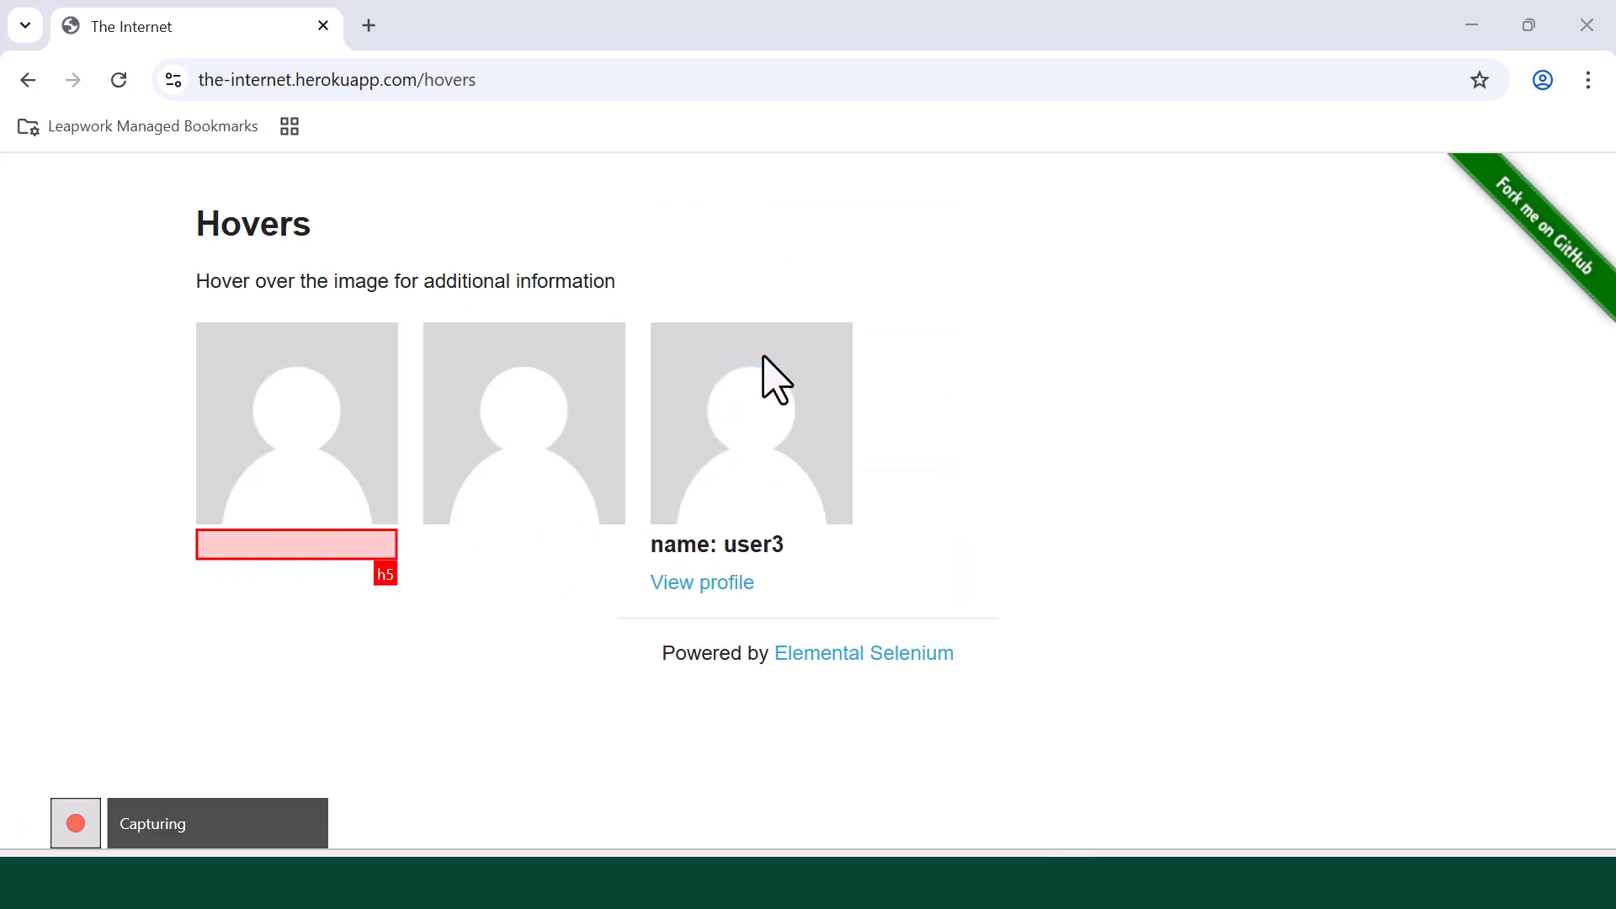
mouse_move(78, 812)
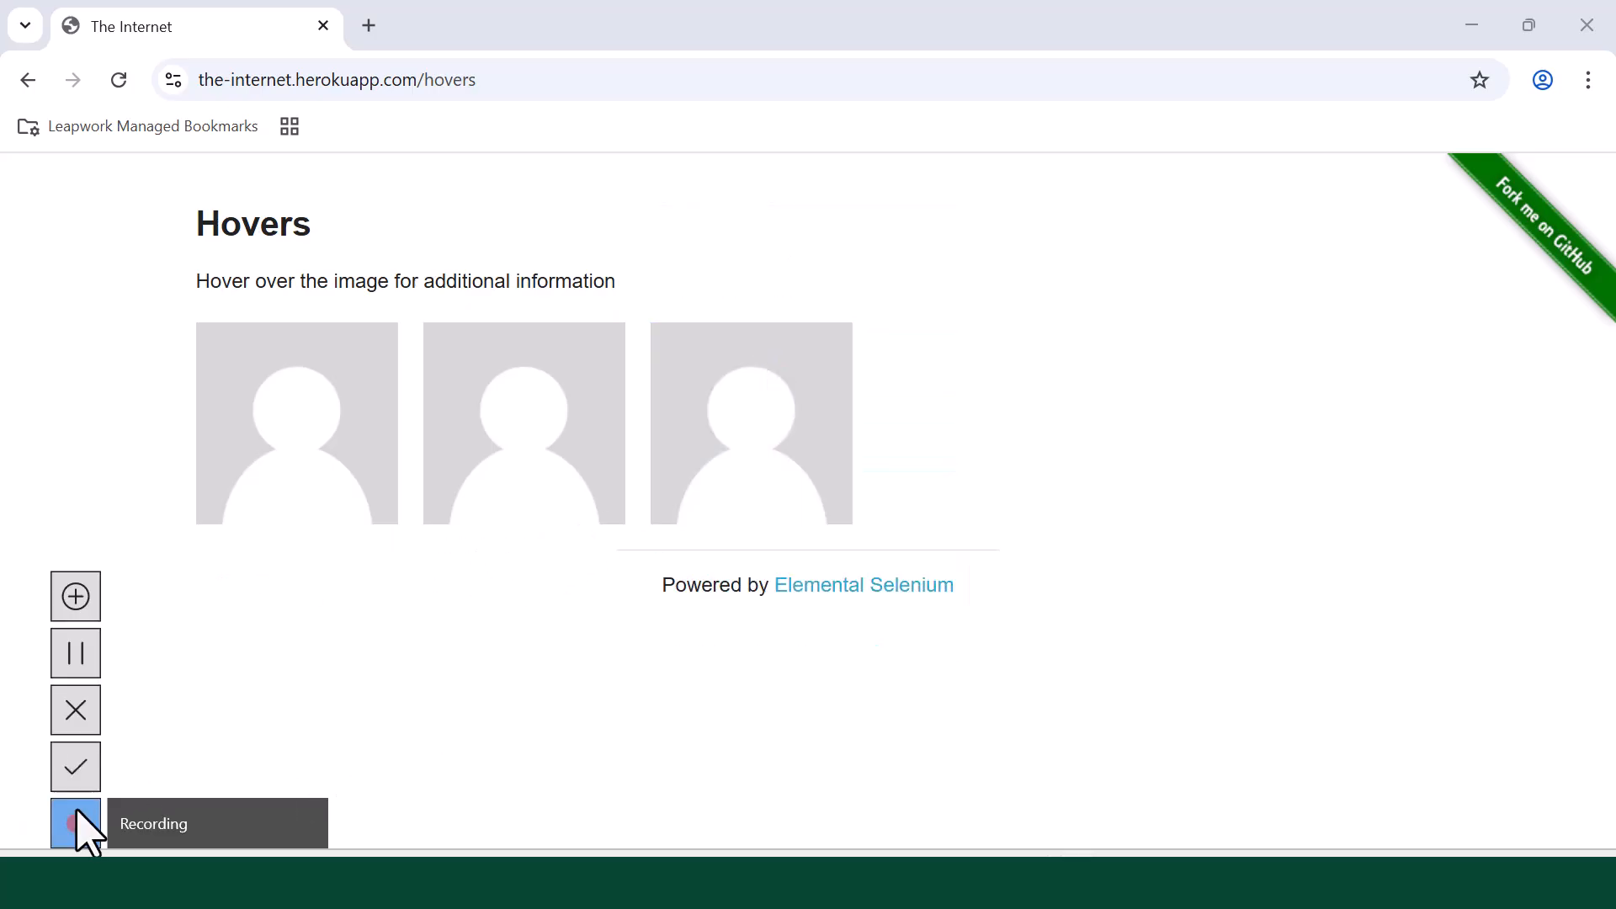
left_click(82, 770)
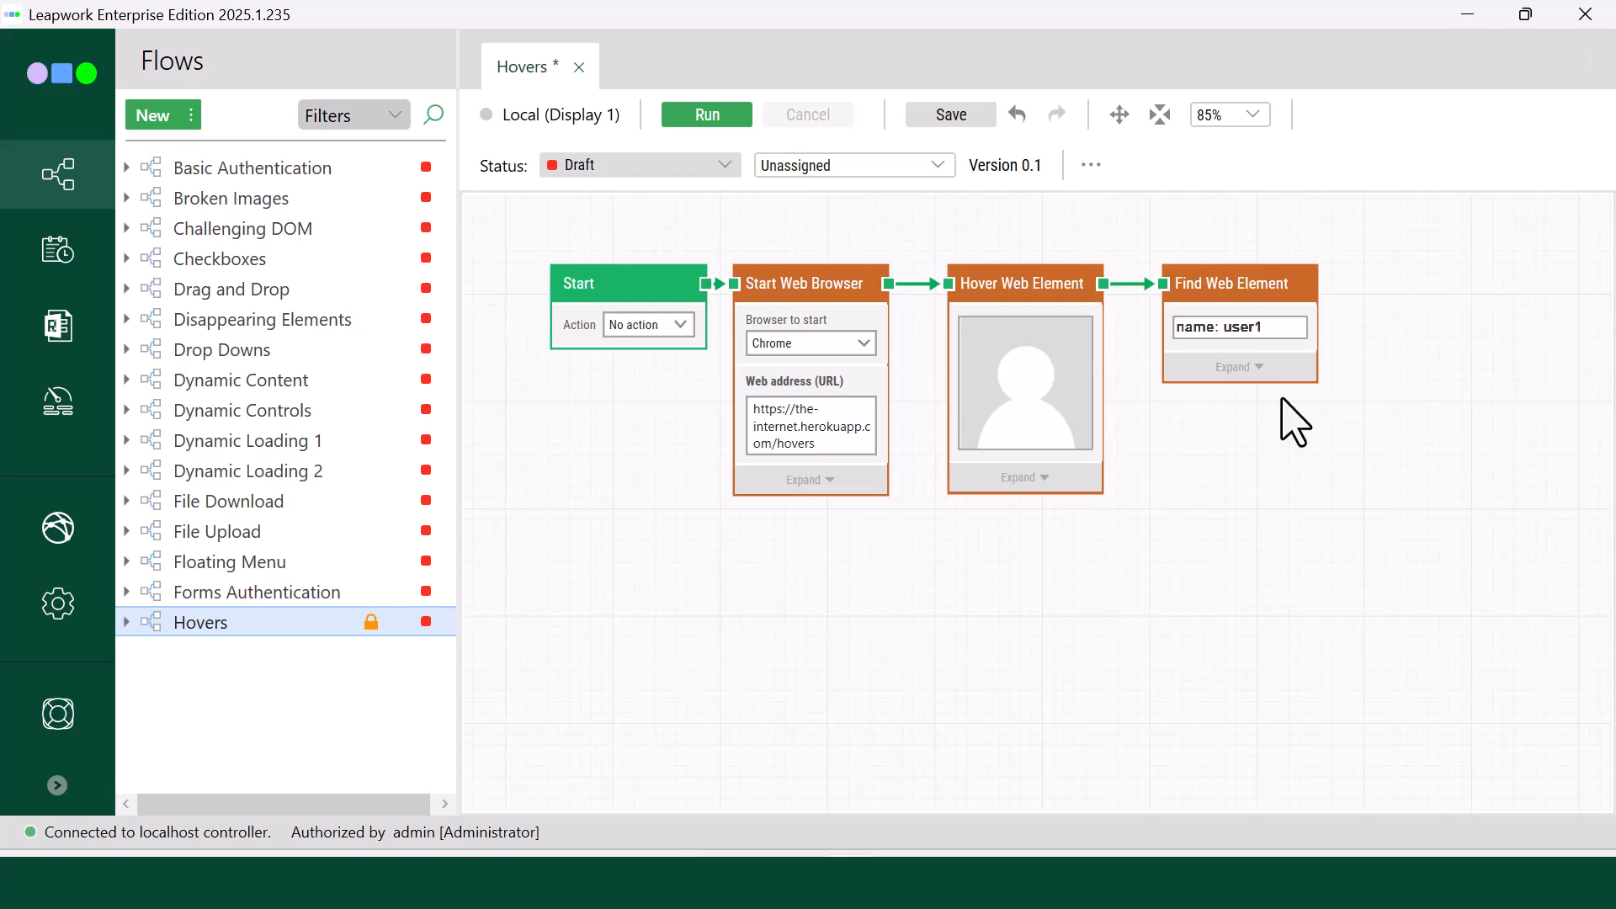
Step: Change the Hover Web Element block's target from the avatar image to its parent figure div in the web tree
left_click(1065, 375)
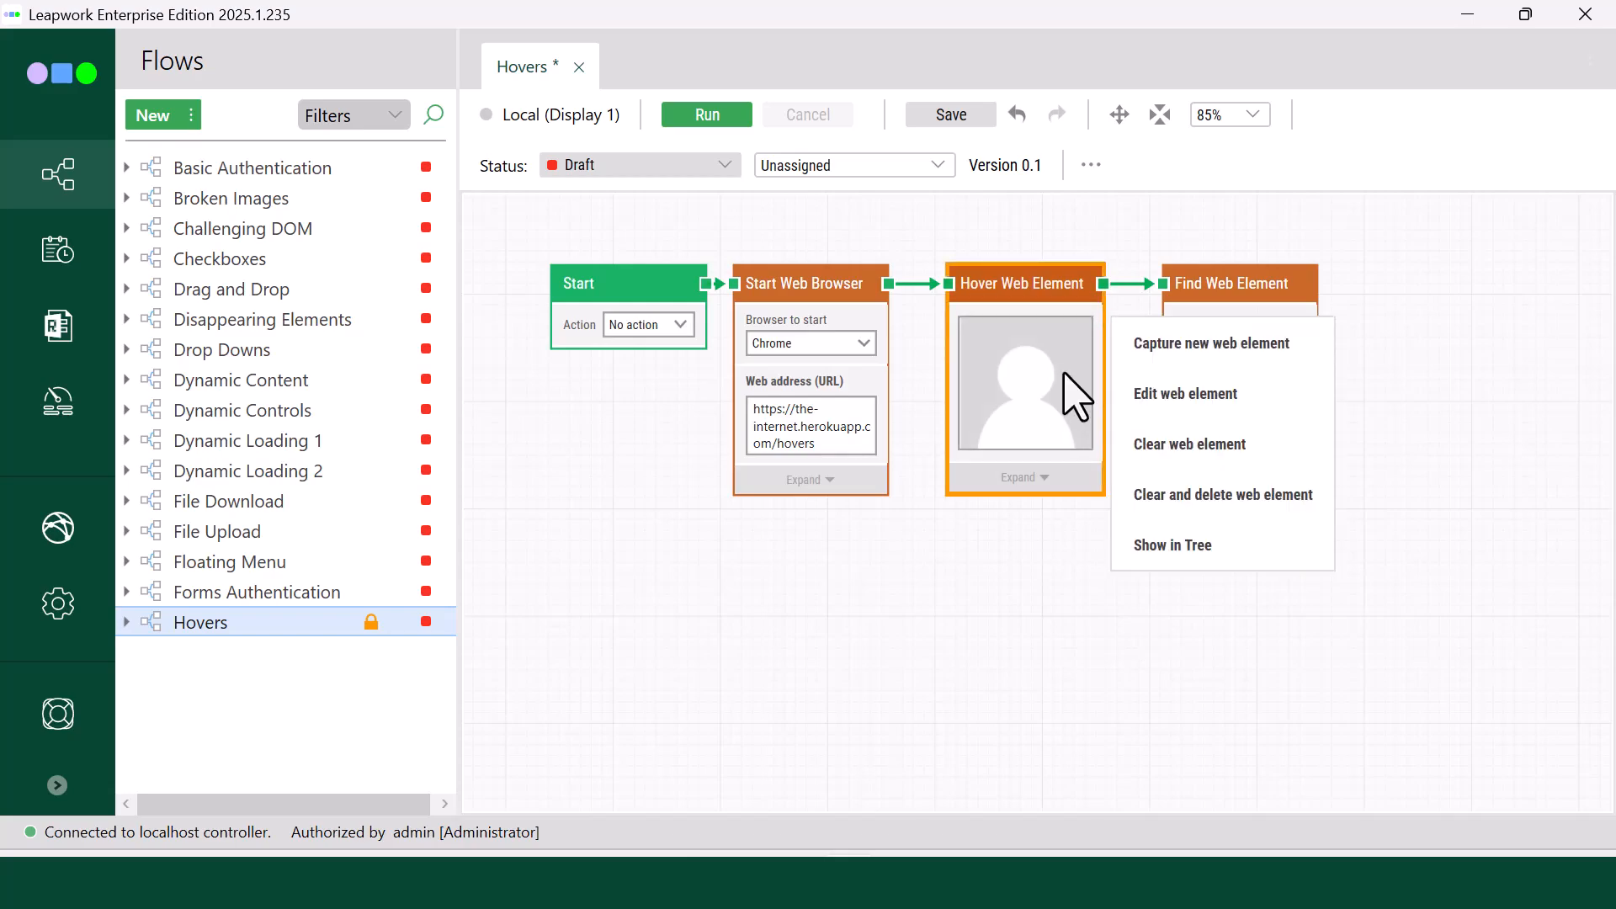
left_click(1187, 393)
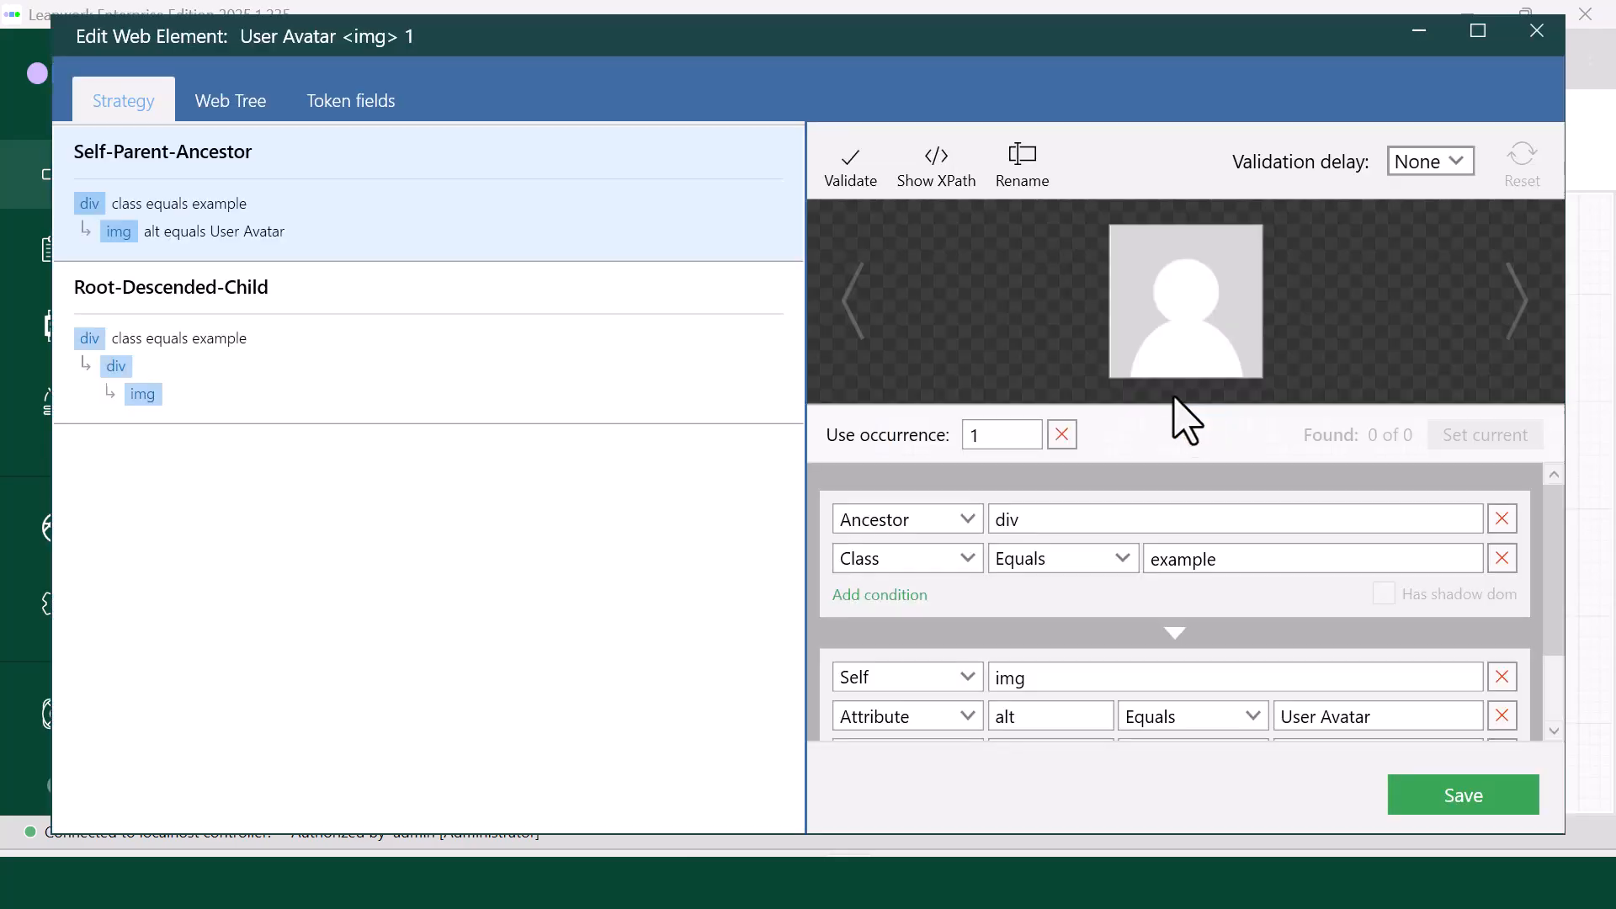
left_click(240, 105)
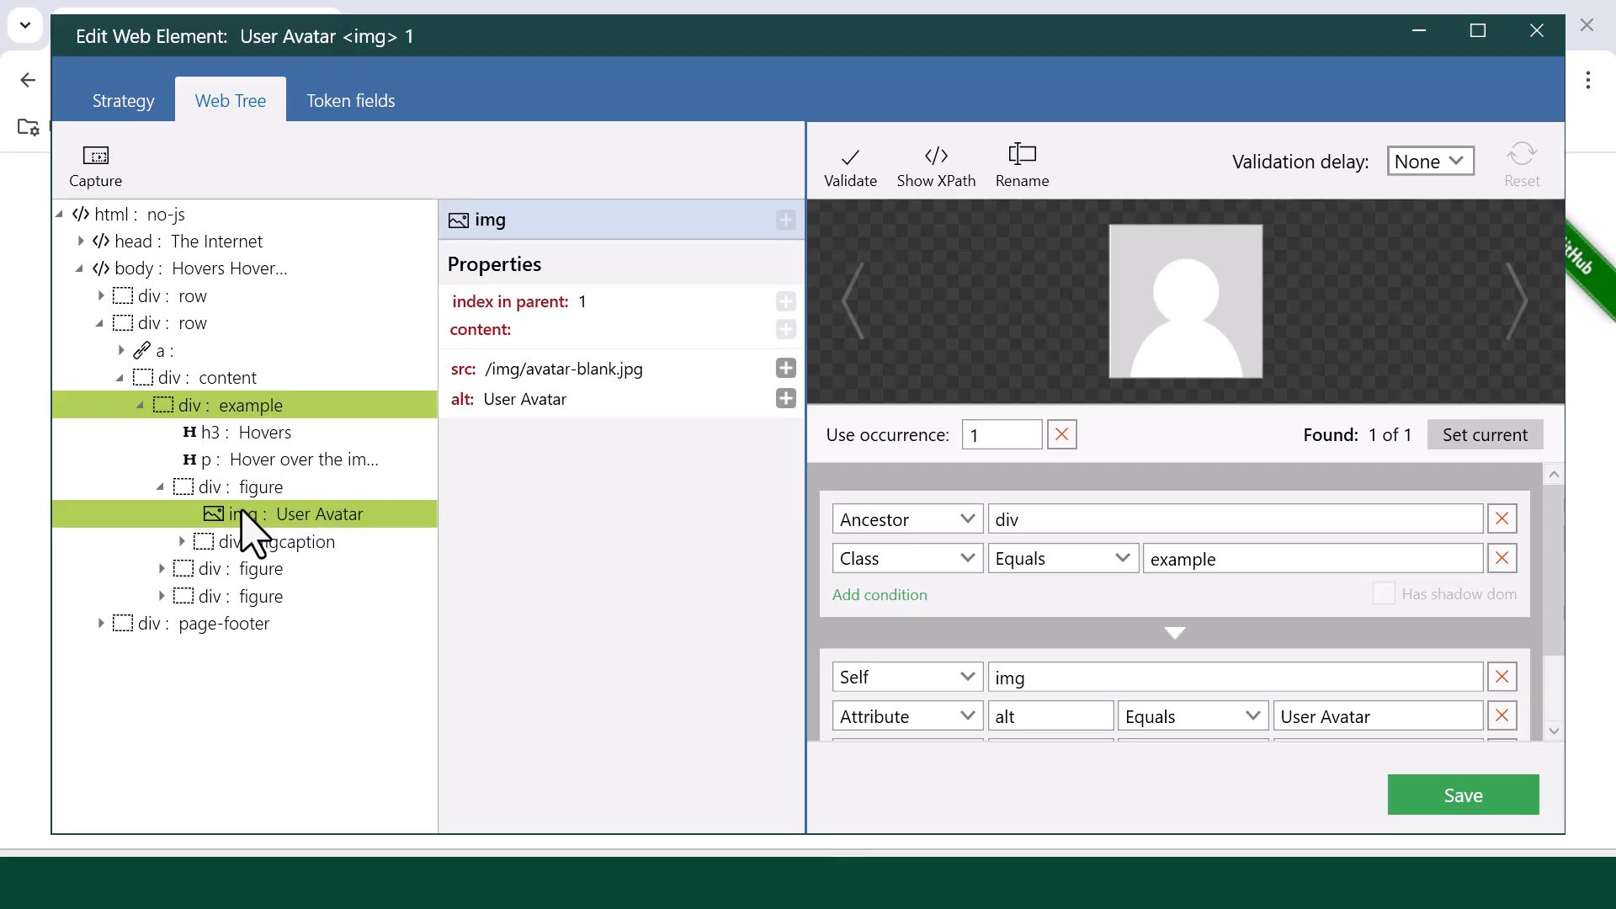
left_click(256, 487)
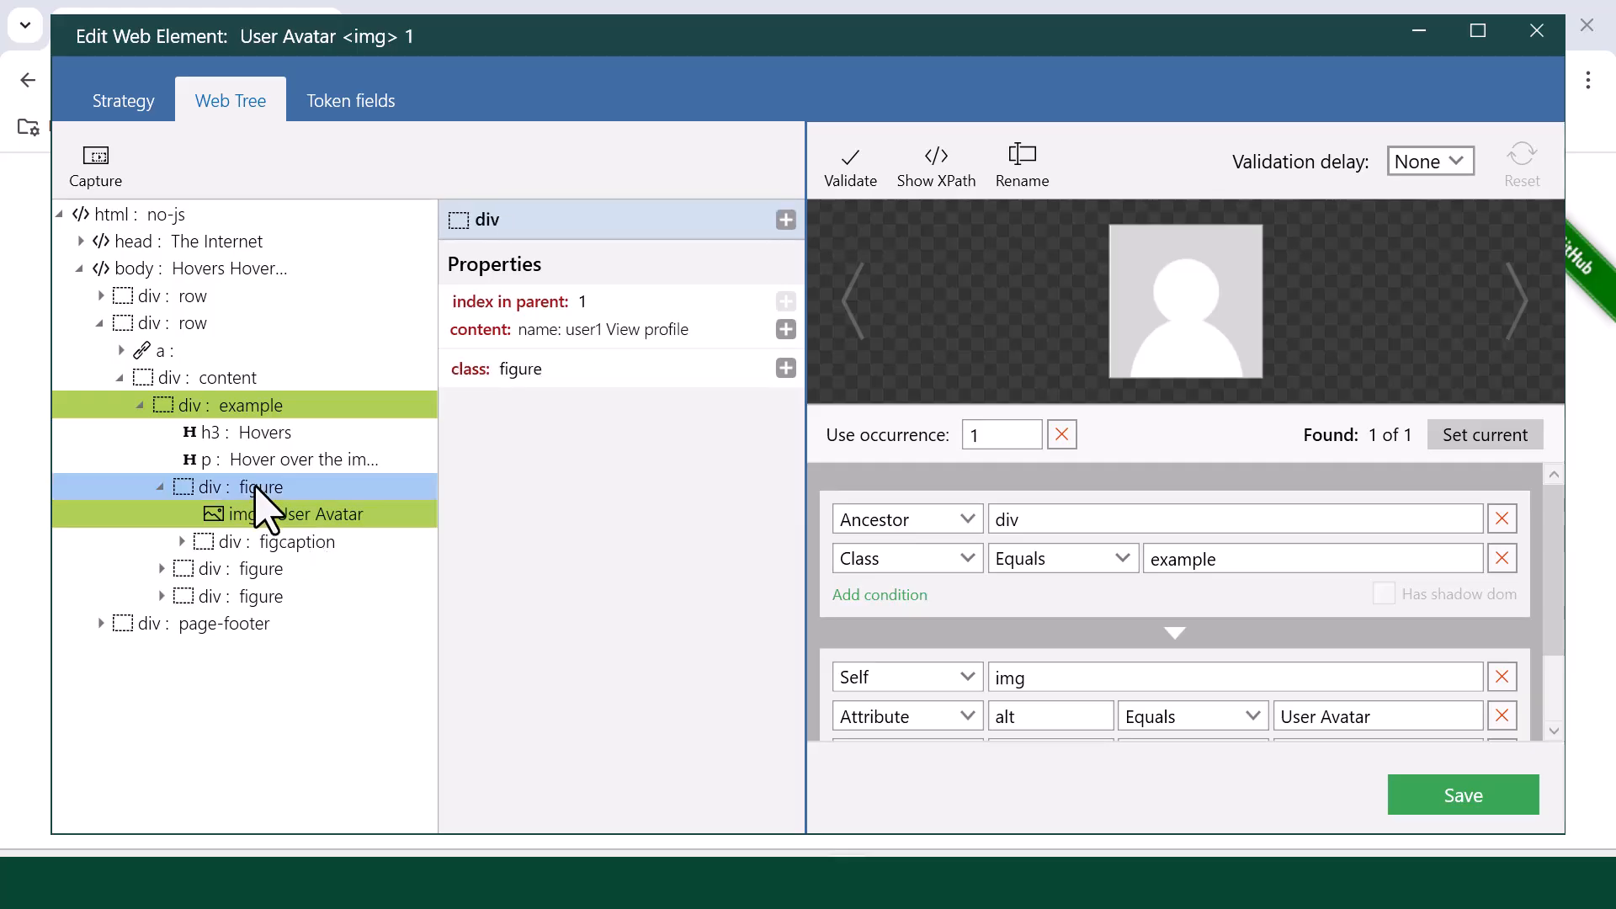
right_click(255, 487)
left_click(299, 516)
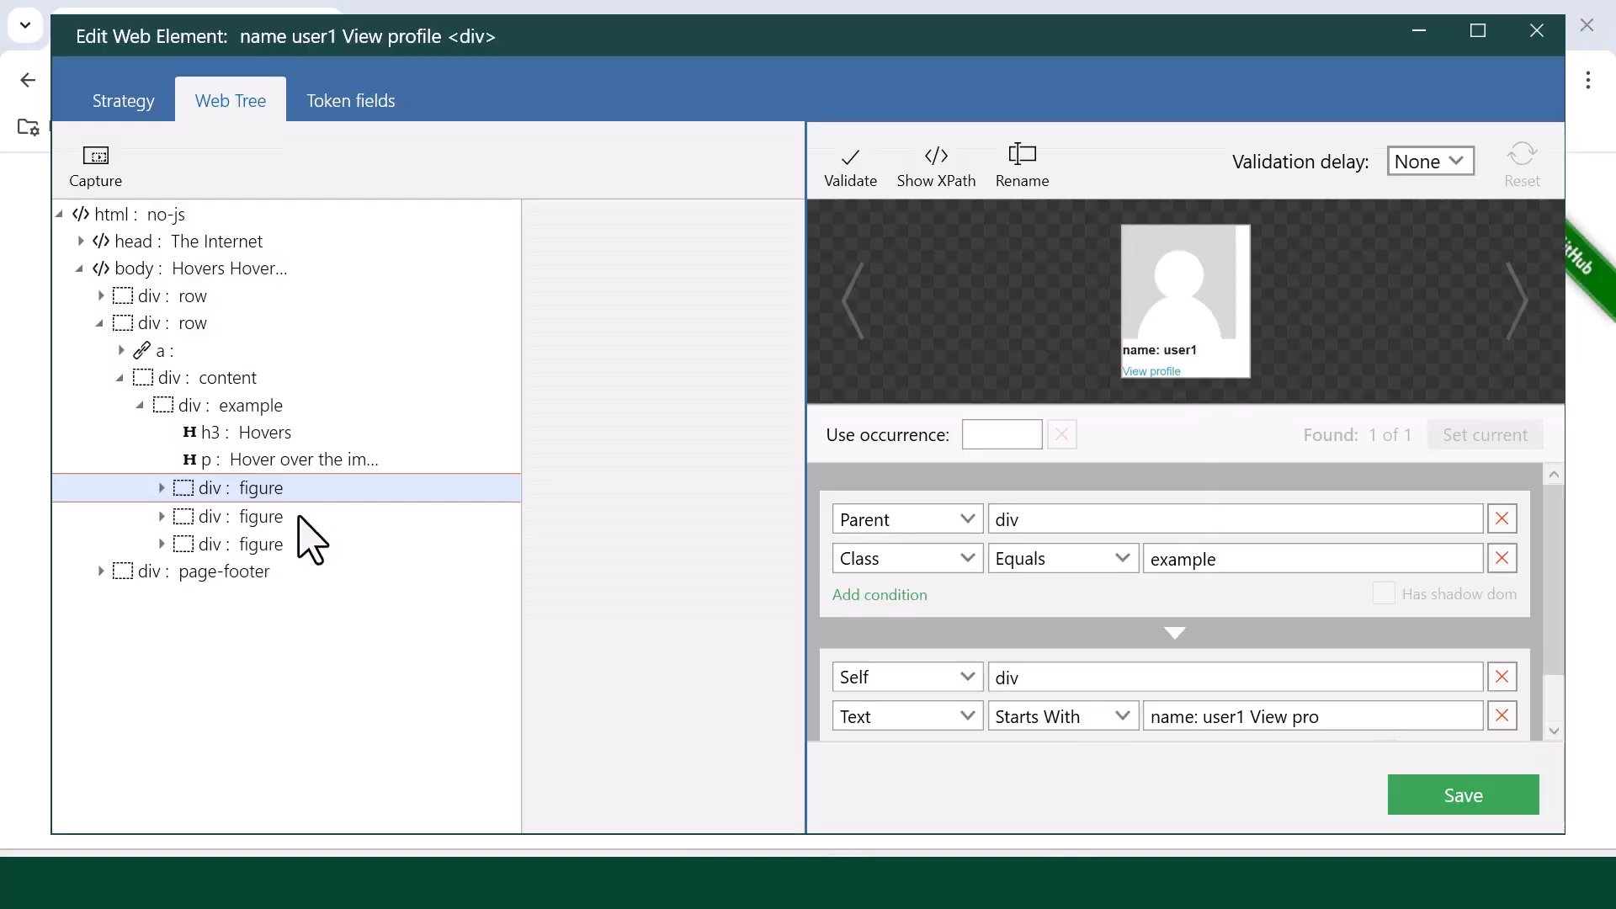
Step: Remove the text condition from the figure div's locator, validate the locator, and save the element
left_click_drag(923, 29, 928, 73)
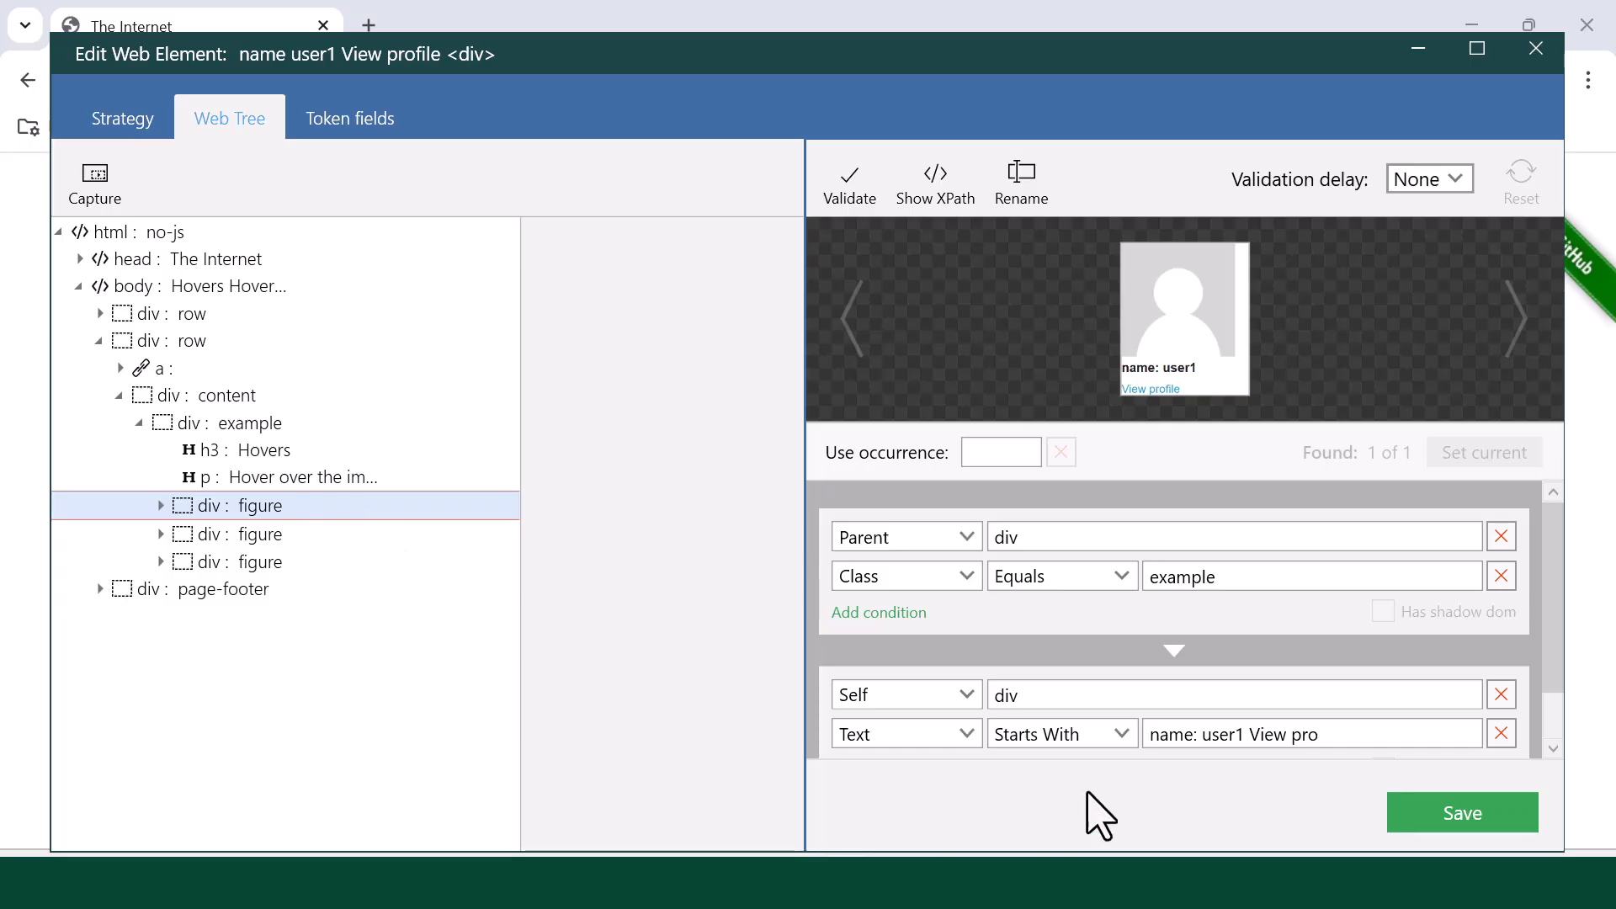
scroll(1144, 732, "down", 1)
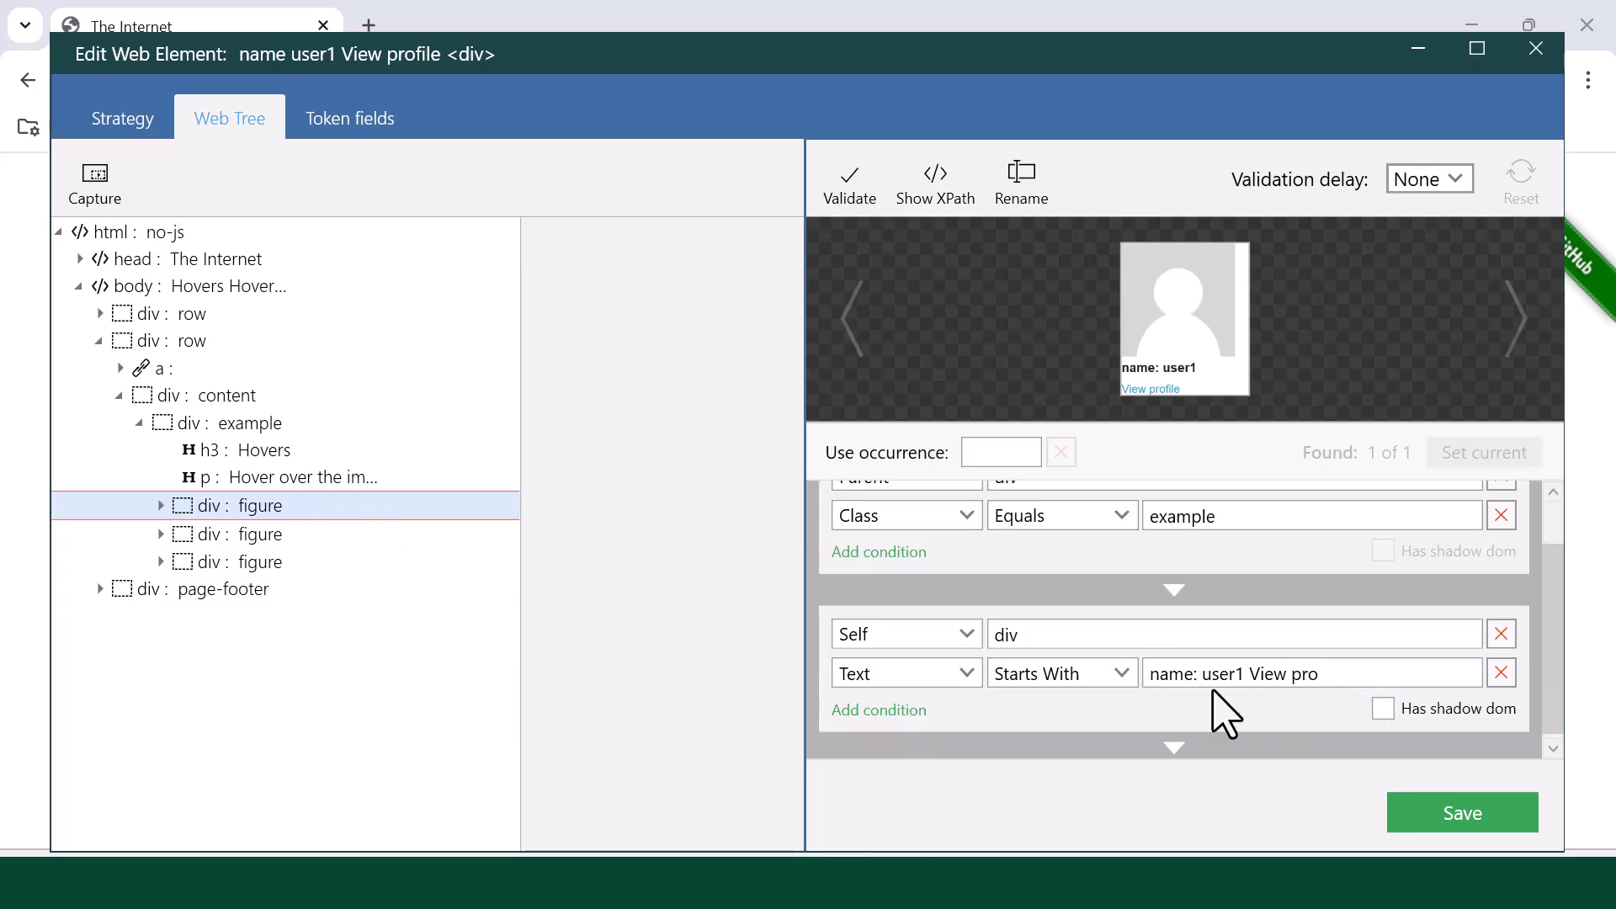
left_click(1502, 673)
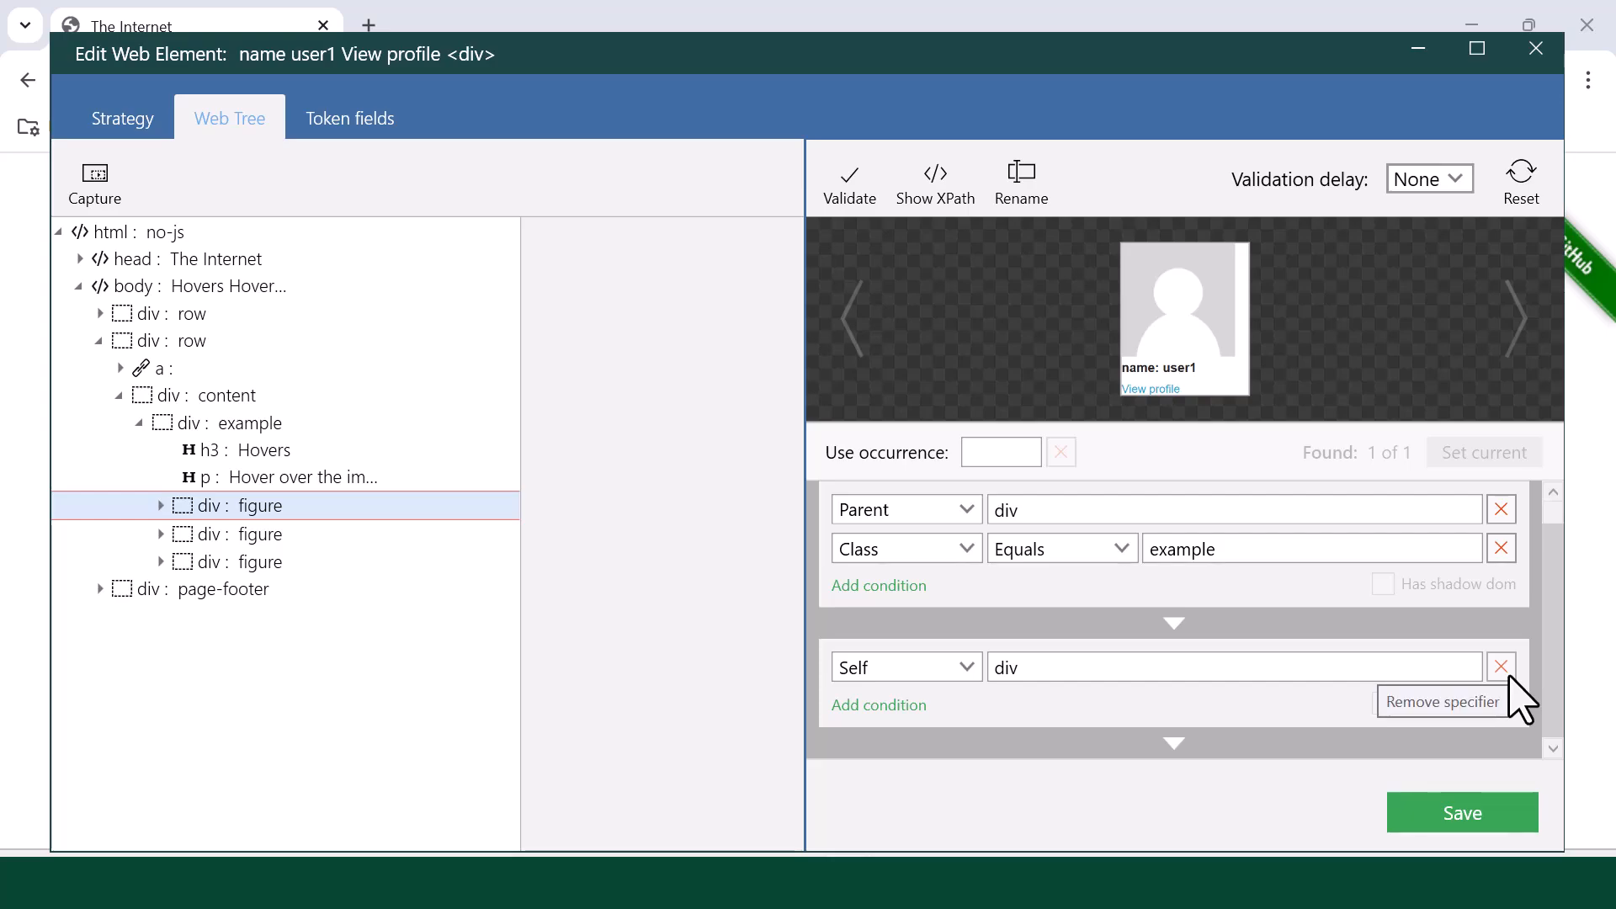
left_click(850, 192)
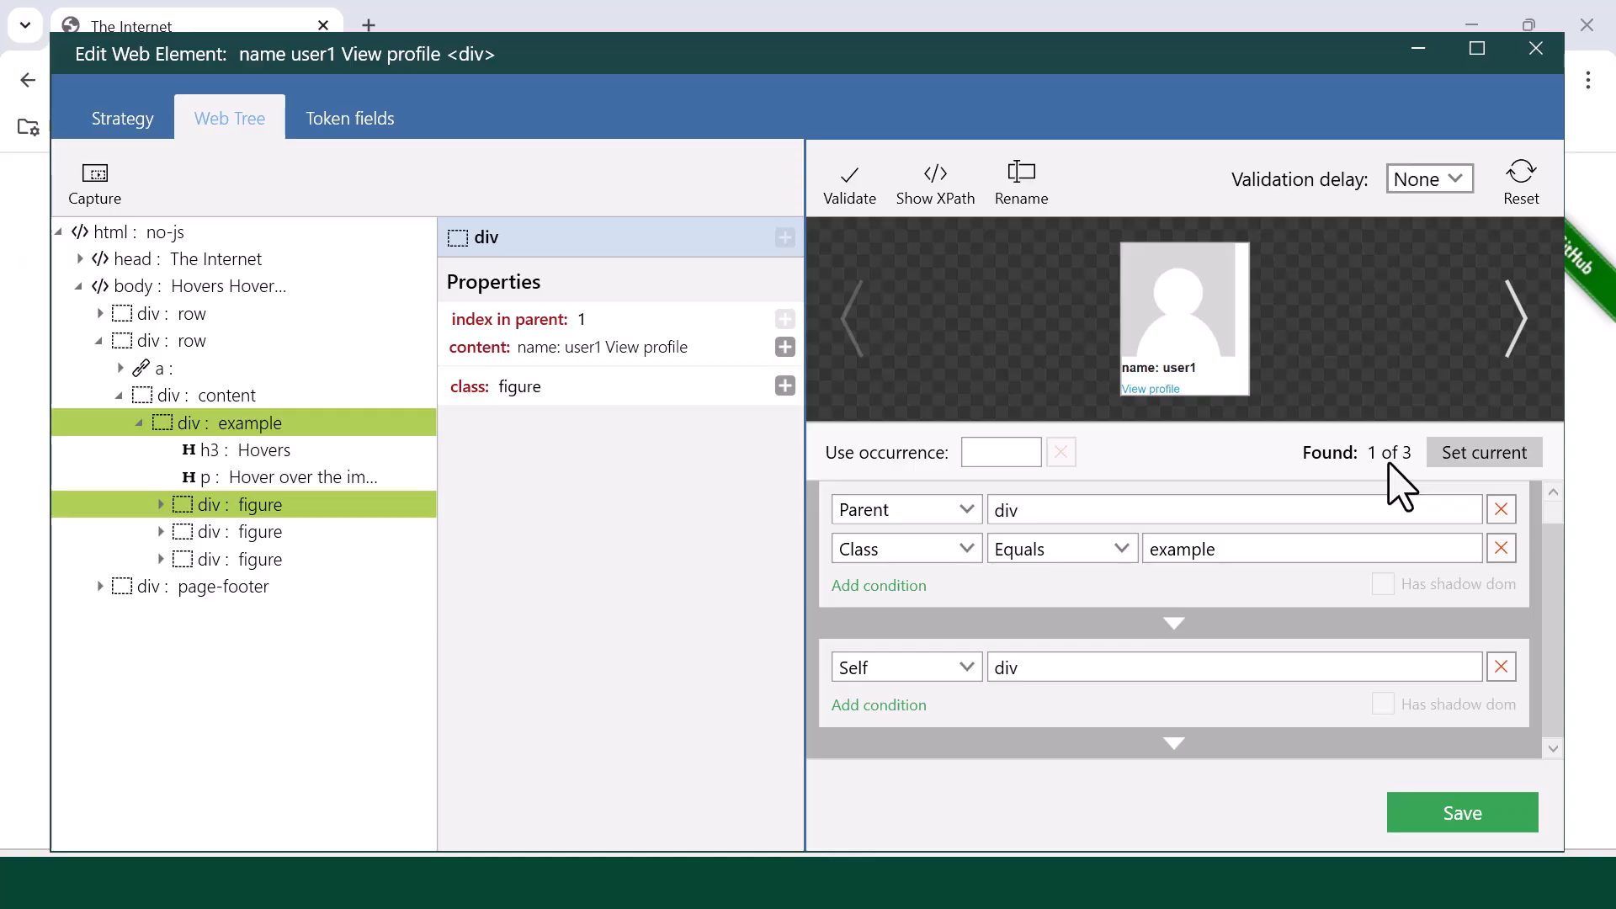
left_click(1453, 823)
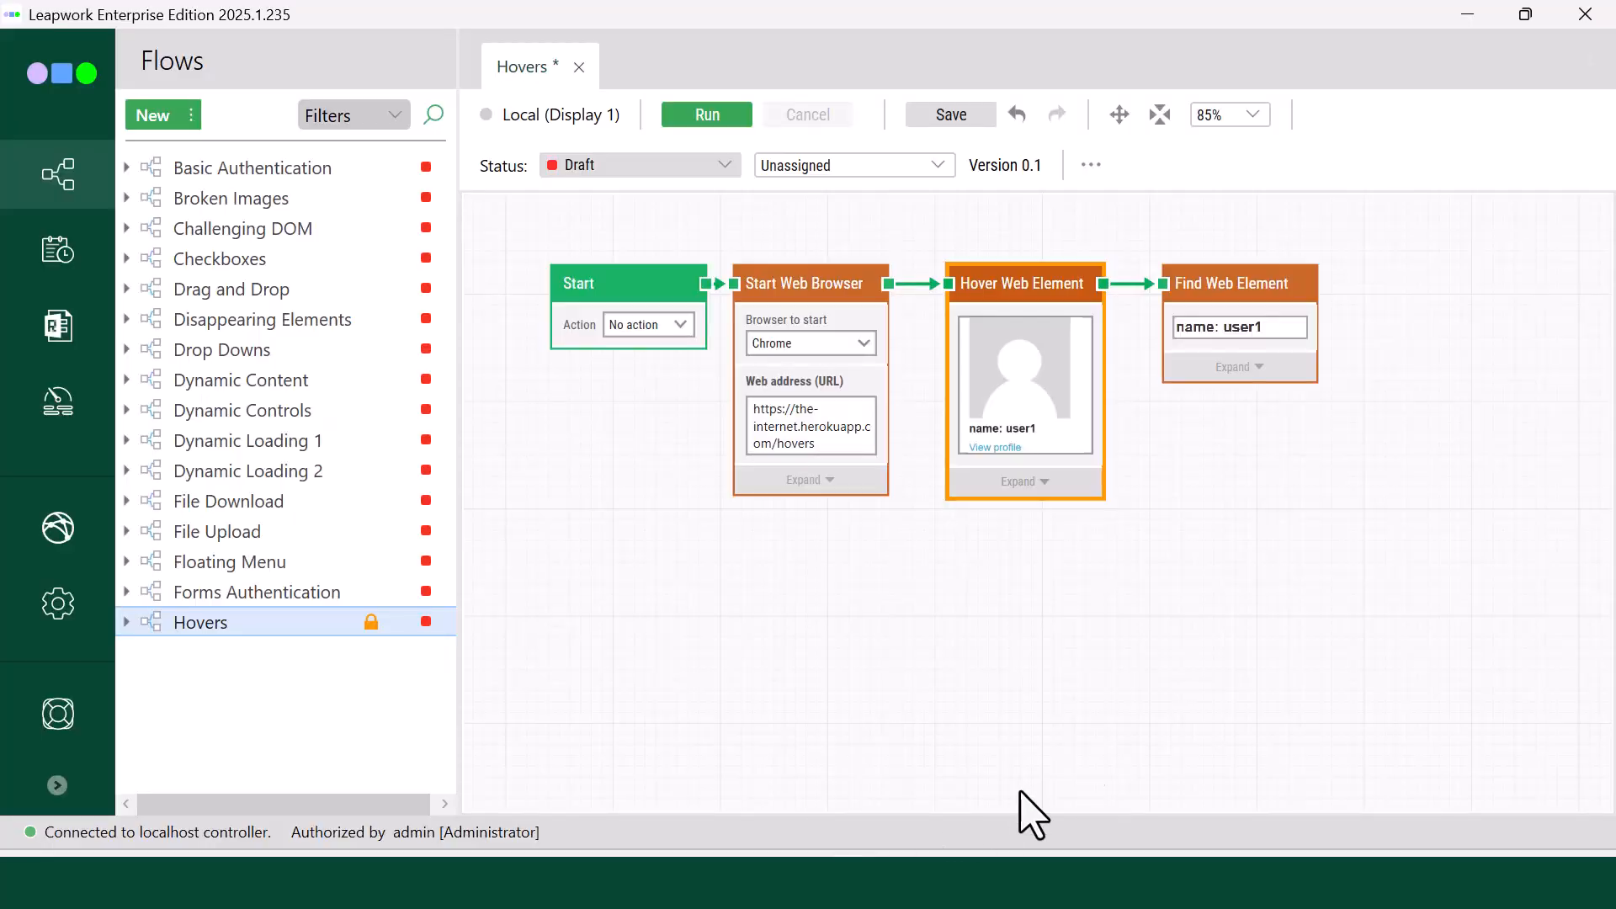
Step: Remove the text condition from the Find Web Element block's h5 locator, validate it, and save the element
right_click(1270, 327)
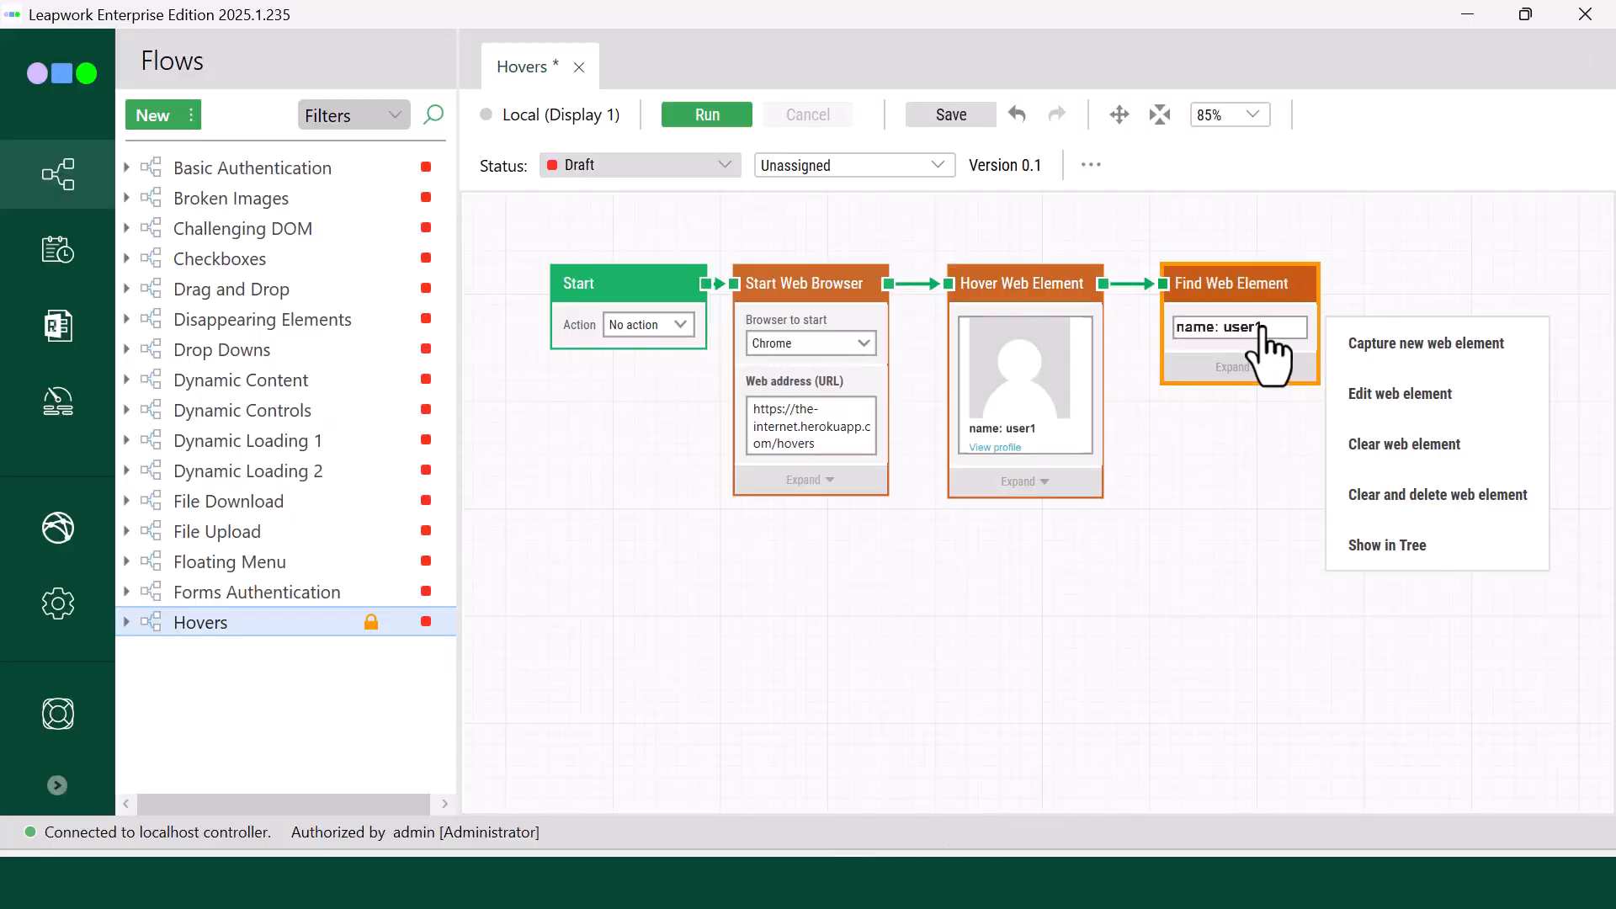
left_click(1371, 397)
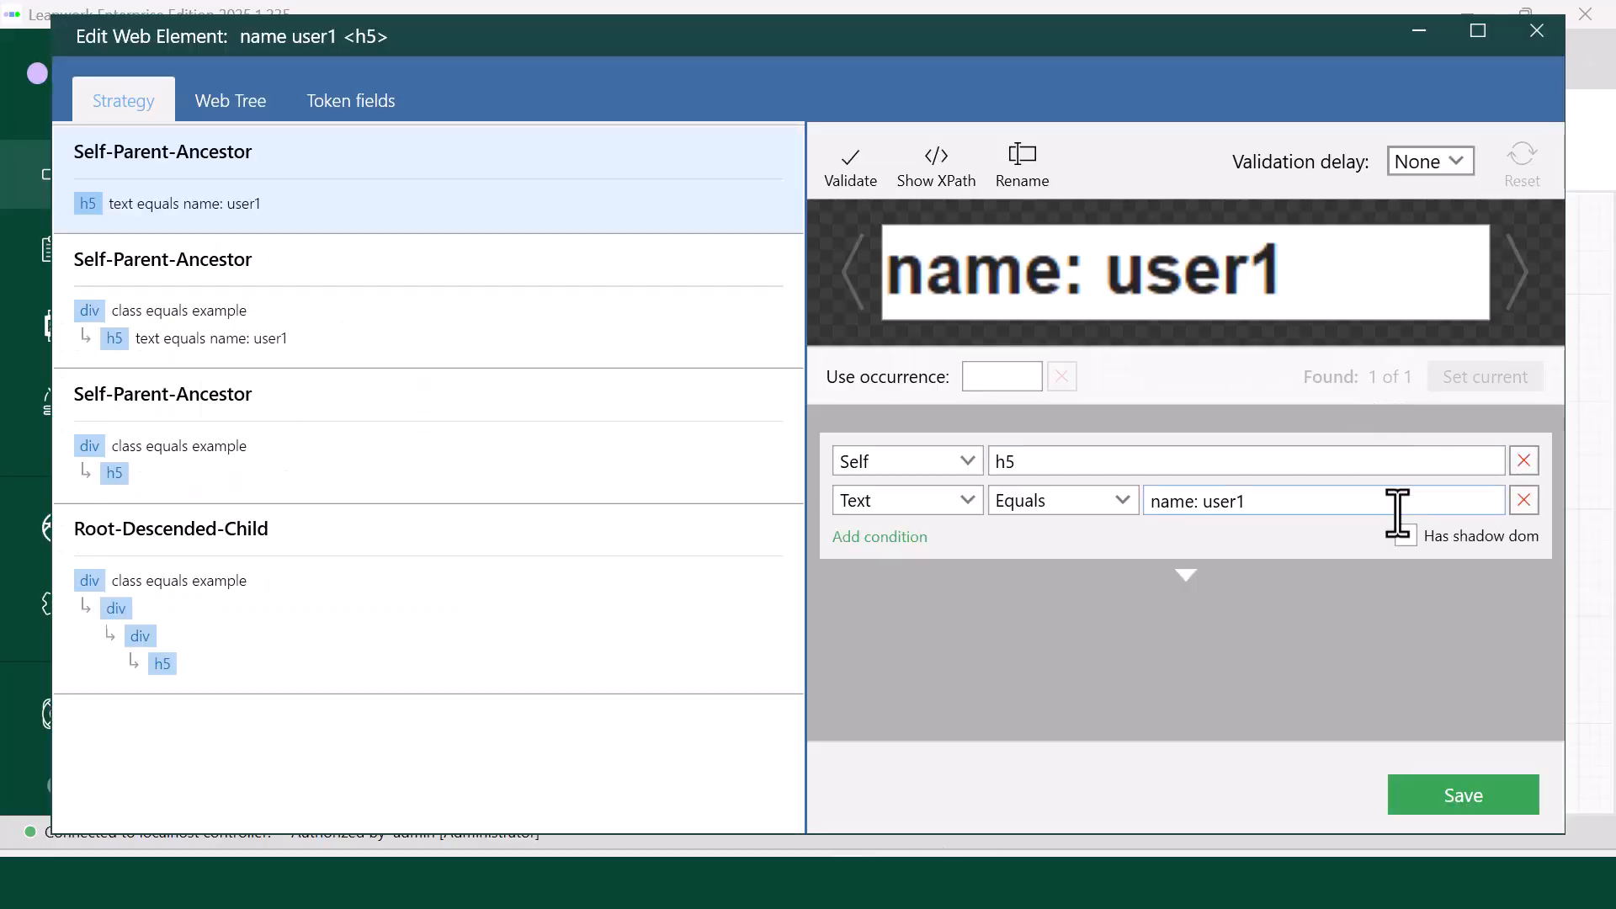
left_click(1524, 500)
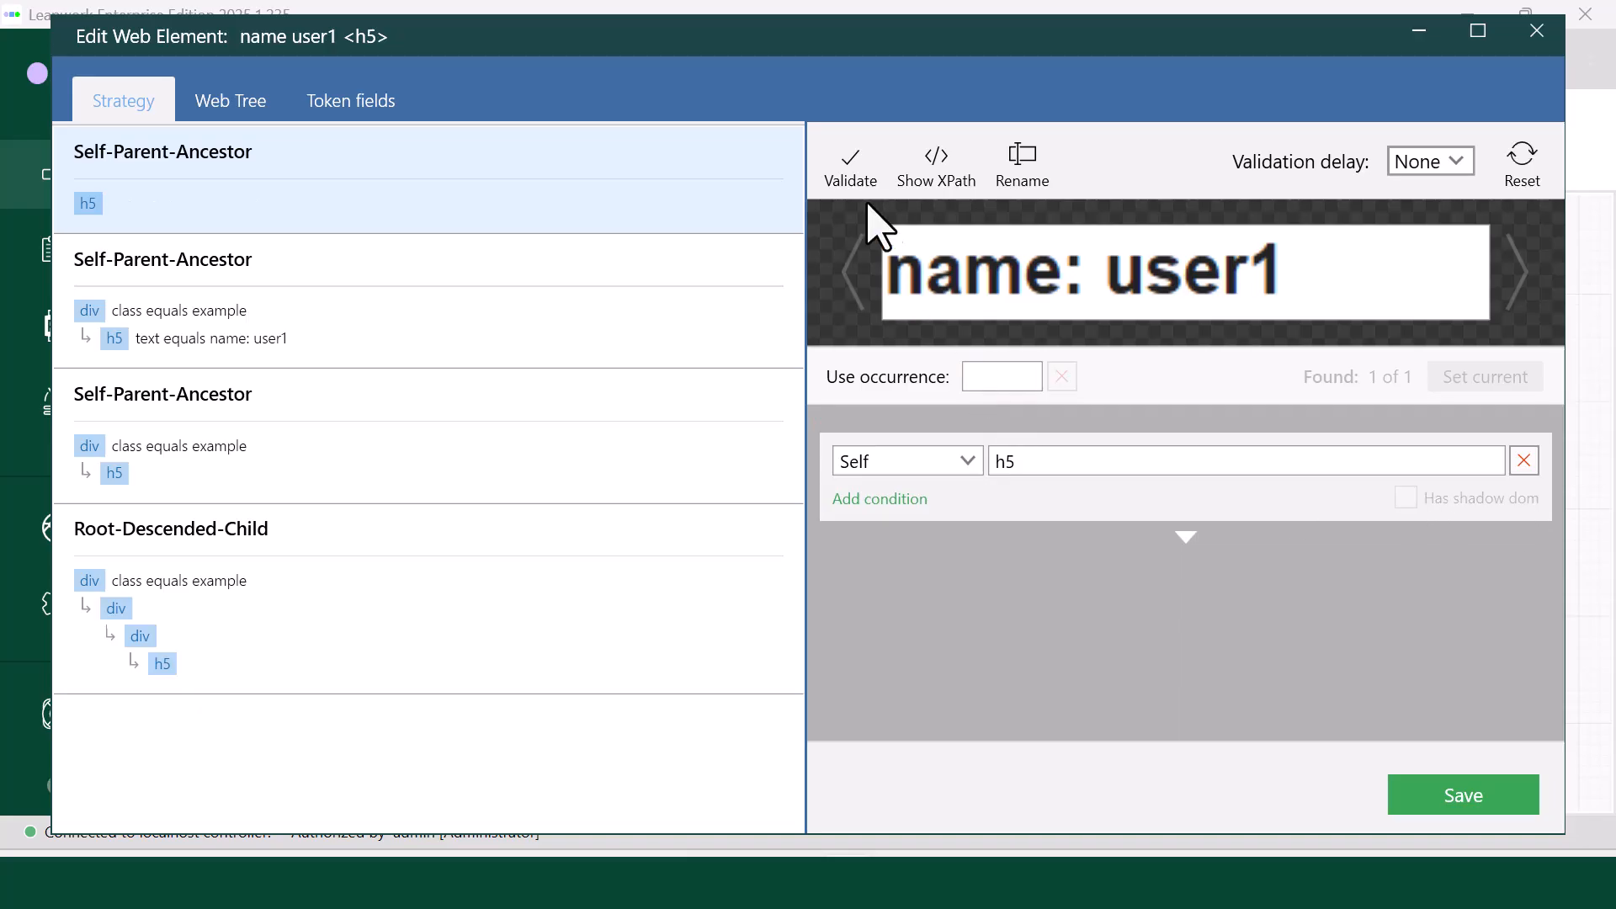
left_click(849, 164)
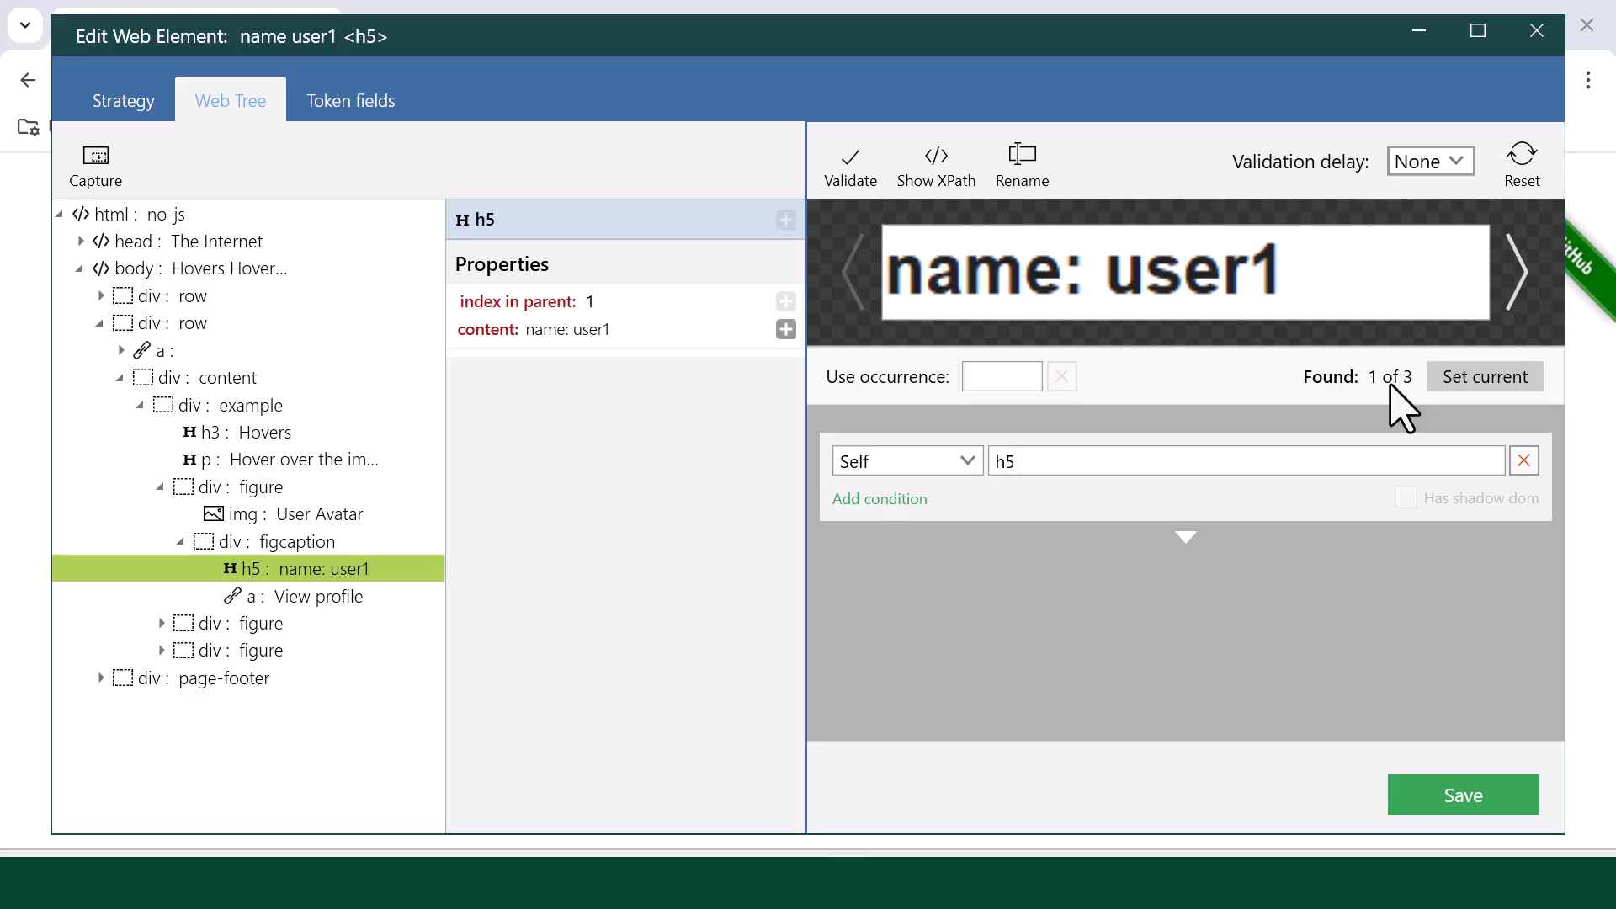
left_click(1466, 806)
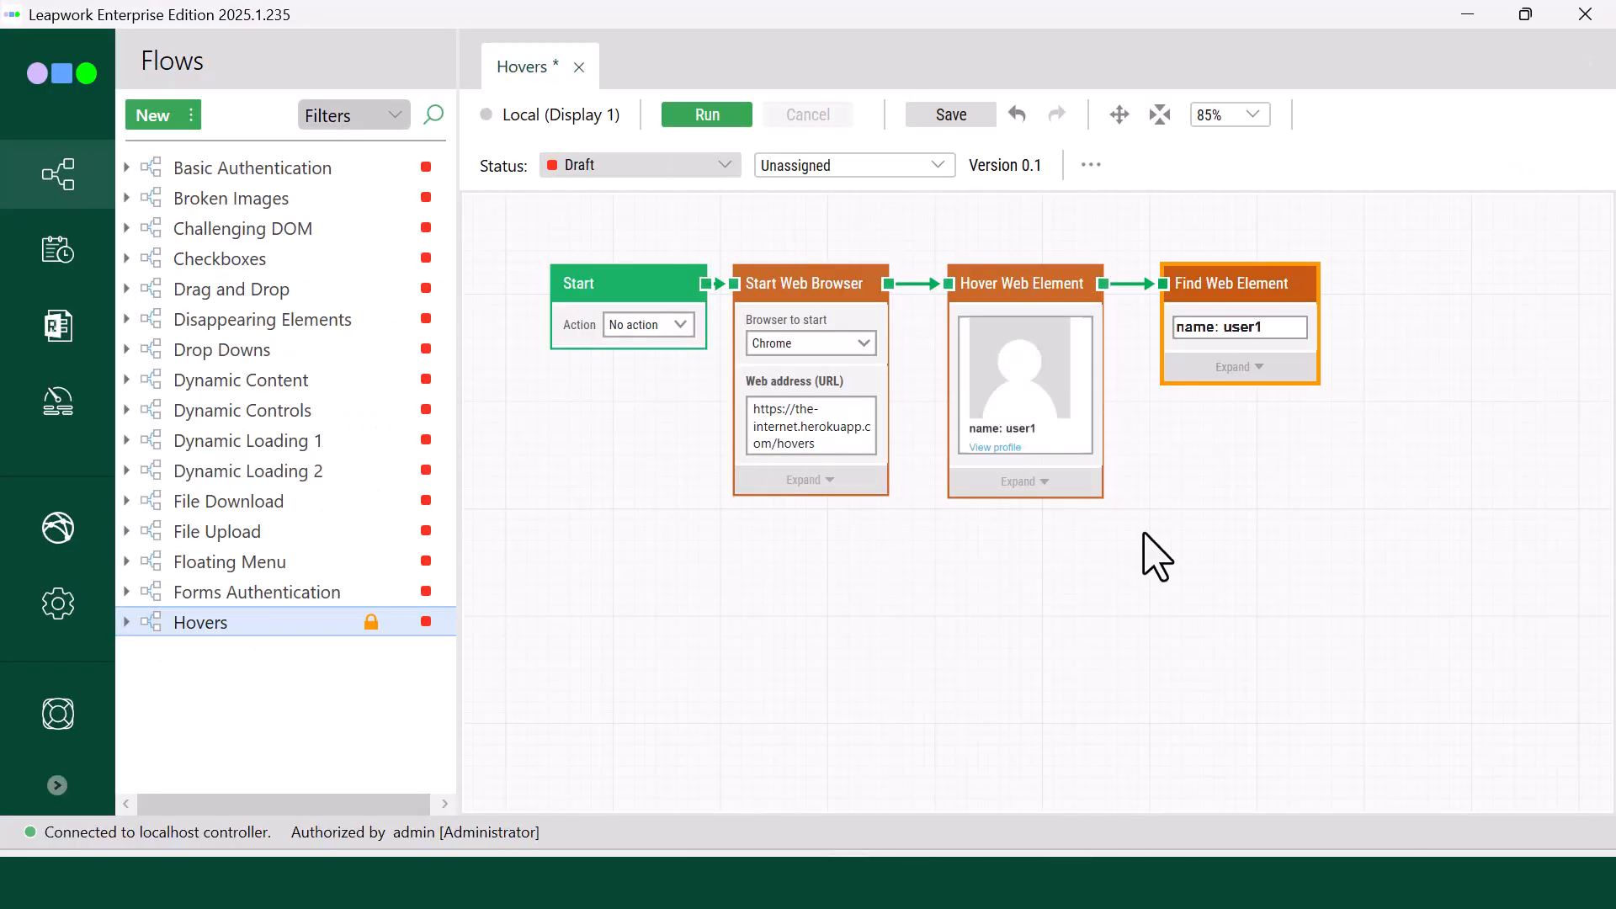
Step: Expand the Hover and Find Web Element blocks and connect the hover block's Found element output to the find block's Source element
scroll(1200, 409, "down", 1)
left_click_drag(1293, 450, 1258, 426)
left_click(1119, 114)
scroll(1209, 418, "up", 2)
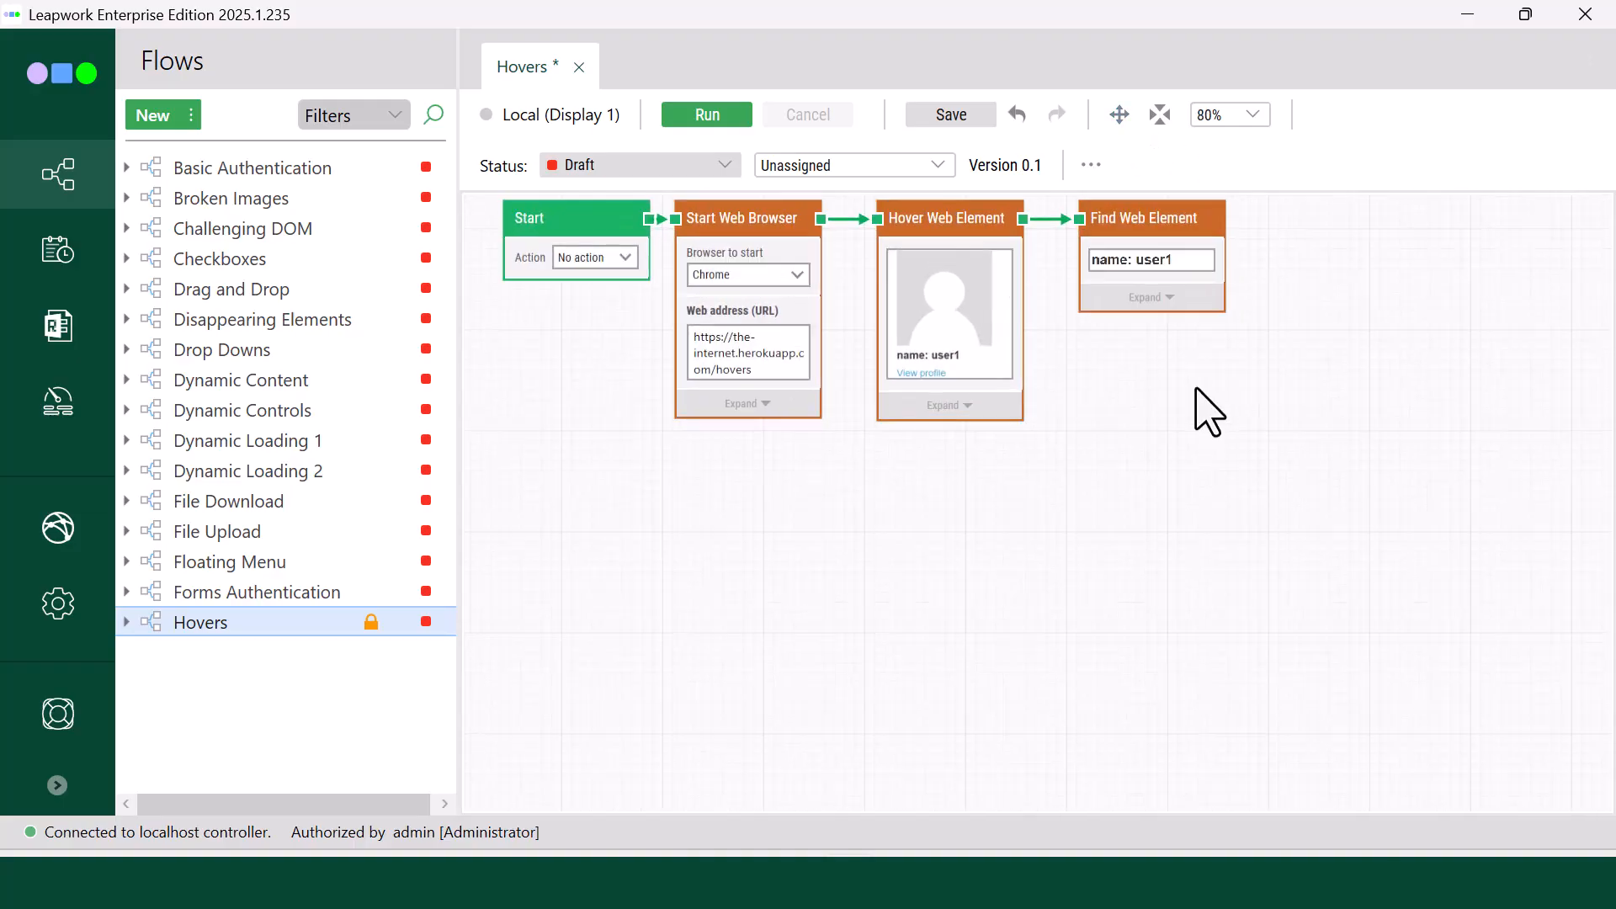
scroll(1208, 407, "down", 1)
left_click(965, 403)
left_click(1153, 303)
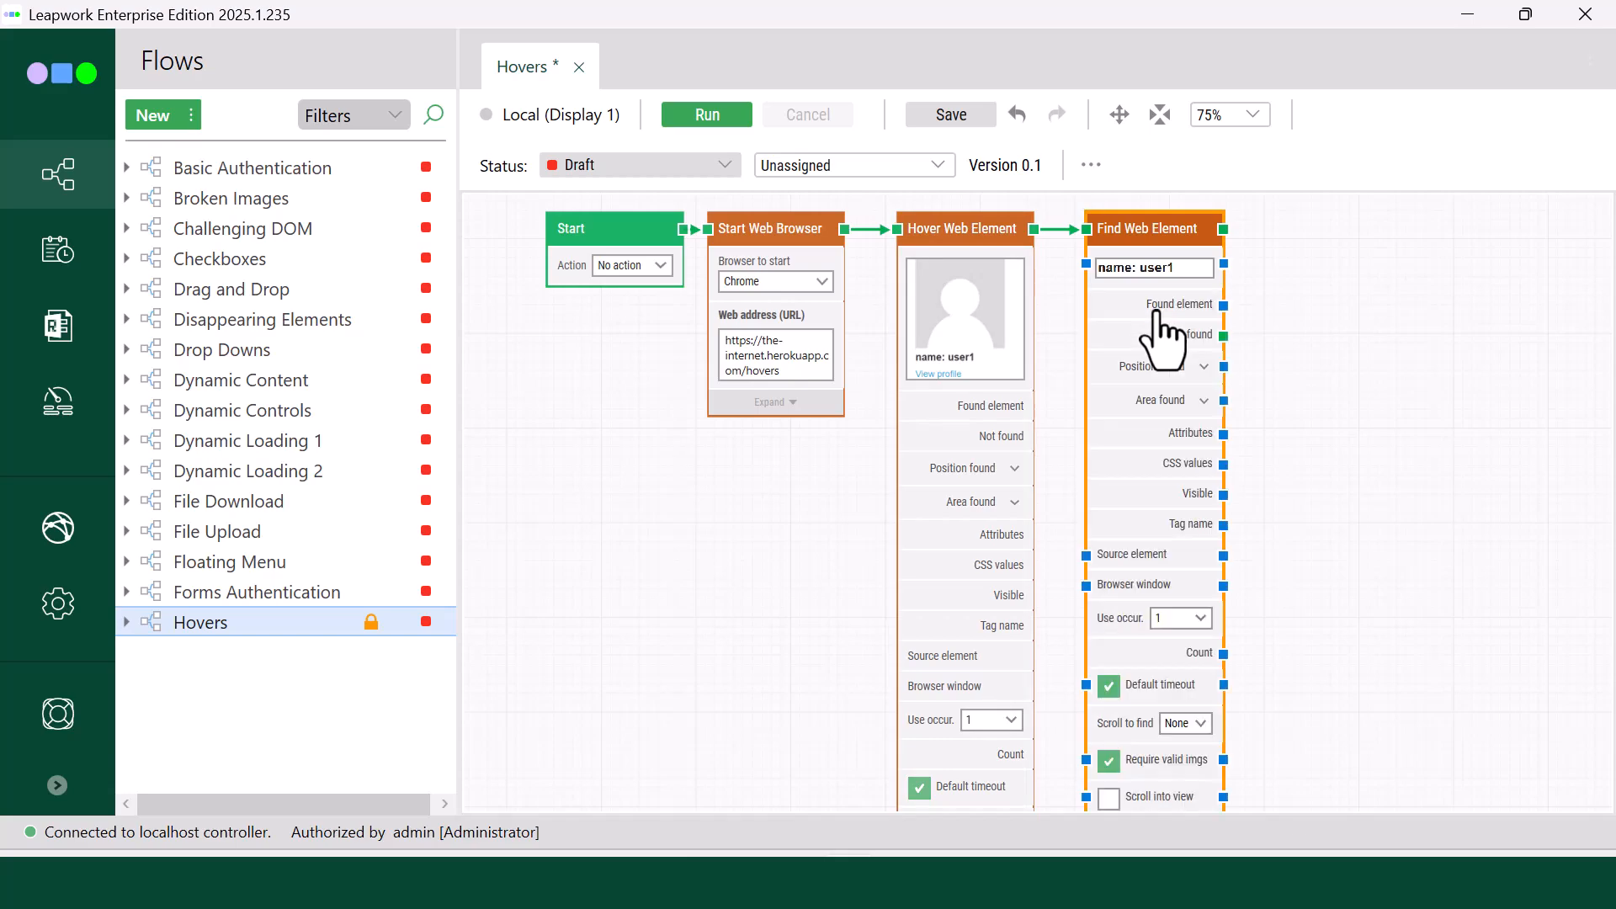
left_click_drag(1038, 412, 1085, 559)
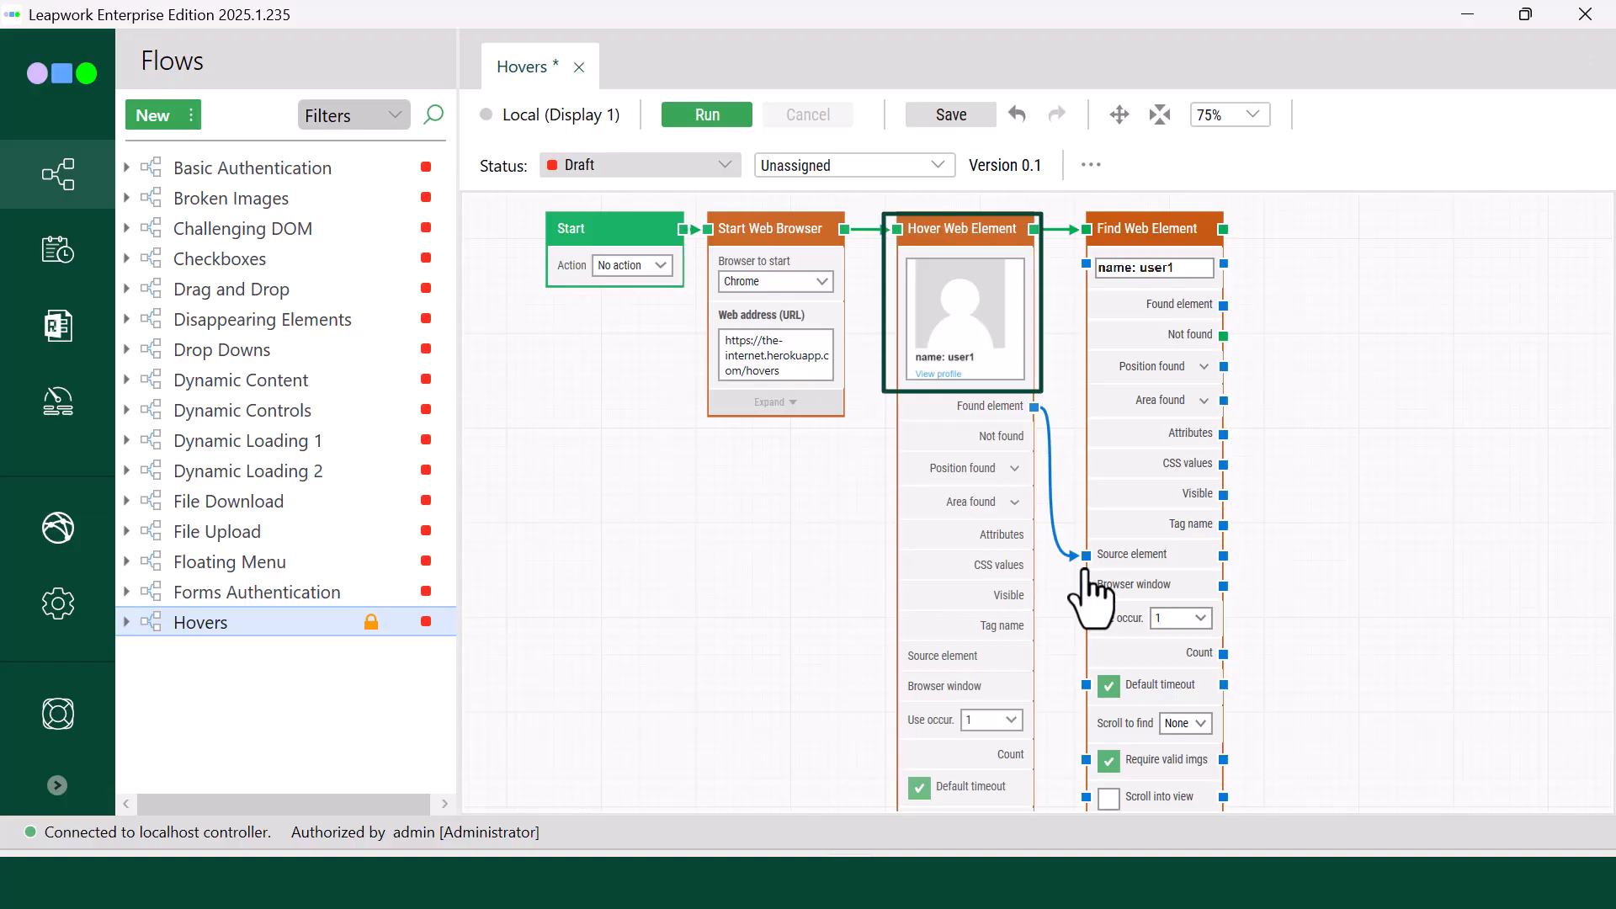
Step: Add a Compare block fed by the Find Web Element block's Visible output as Value A, and place it level with that block's header
double_click(1287, 421)
type("Co")
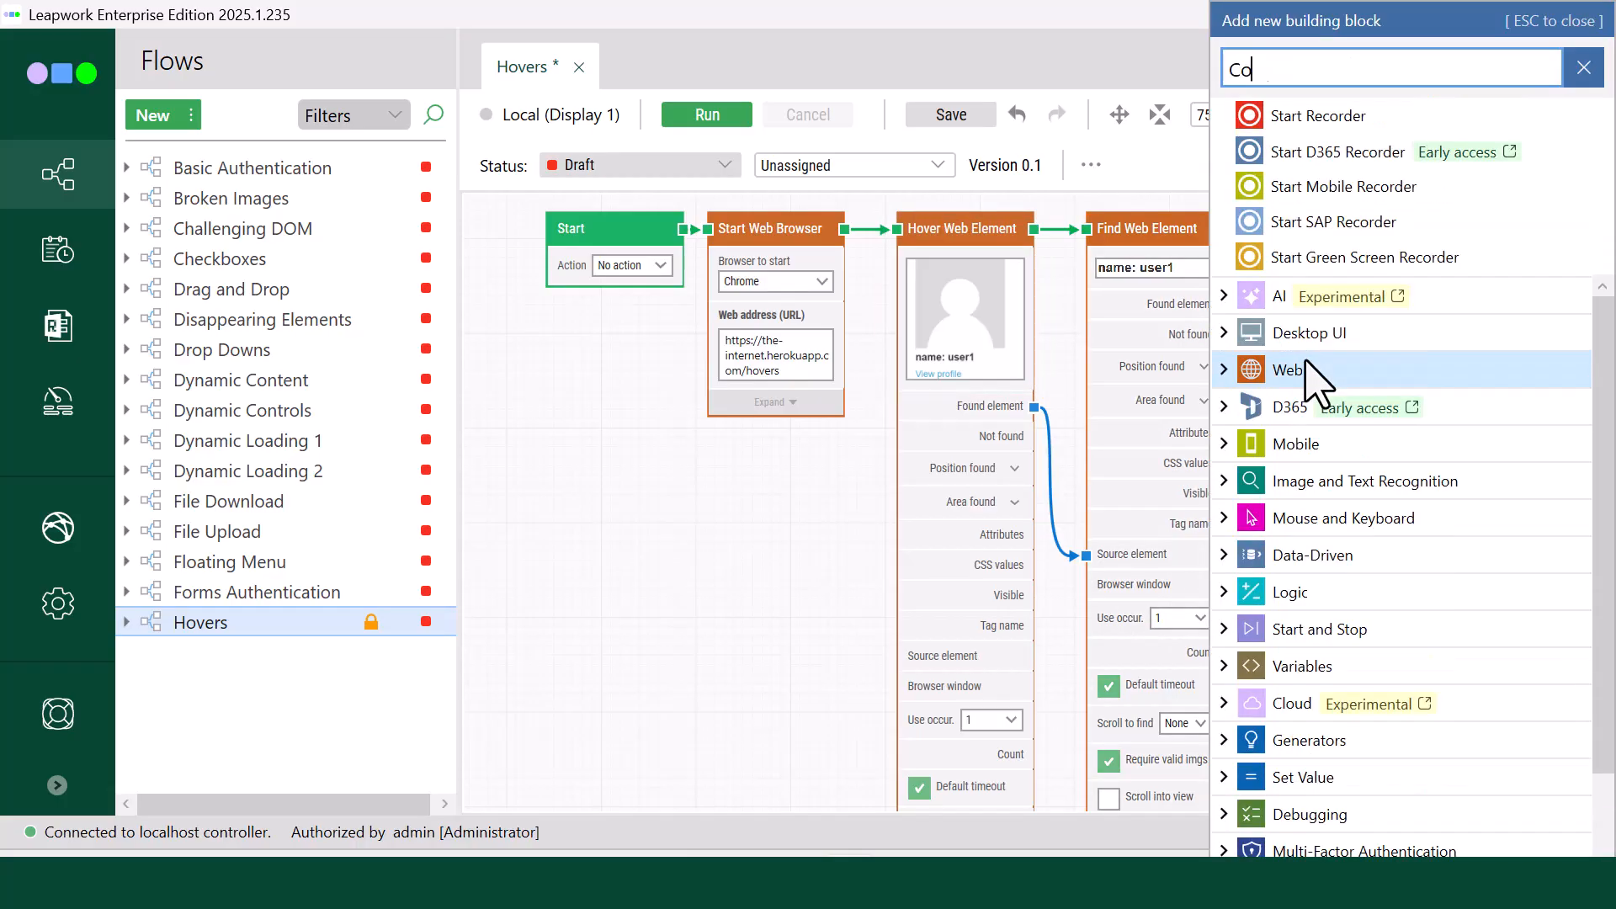
type("mpare")
left_click(1338, 684)
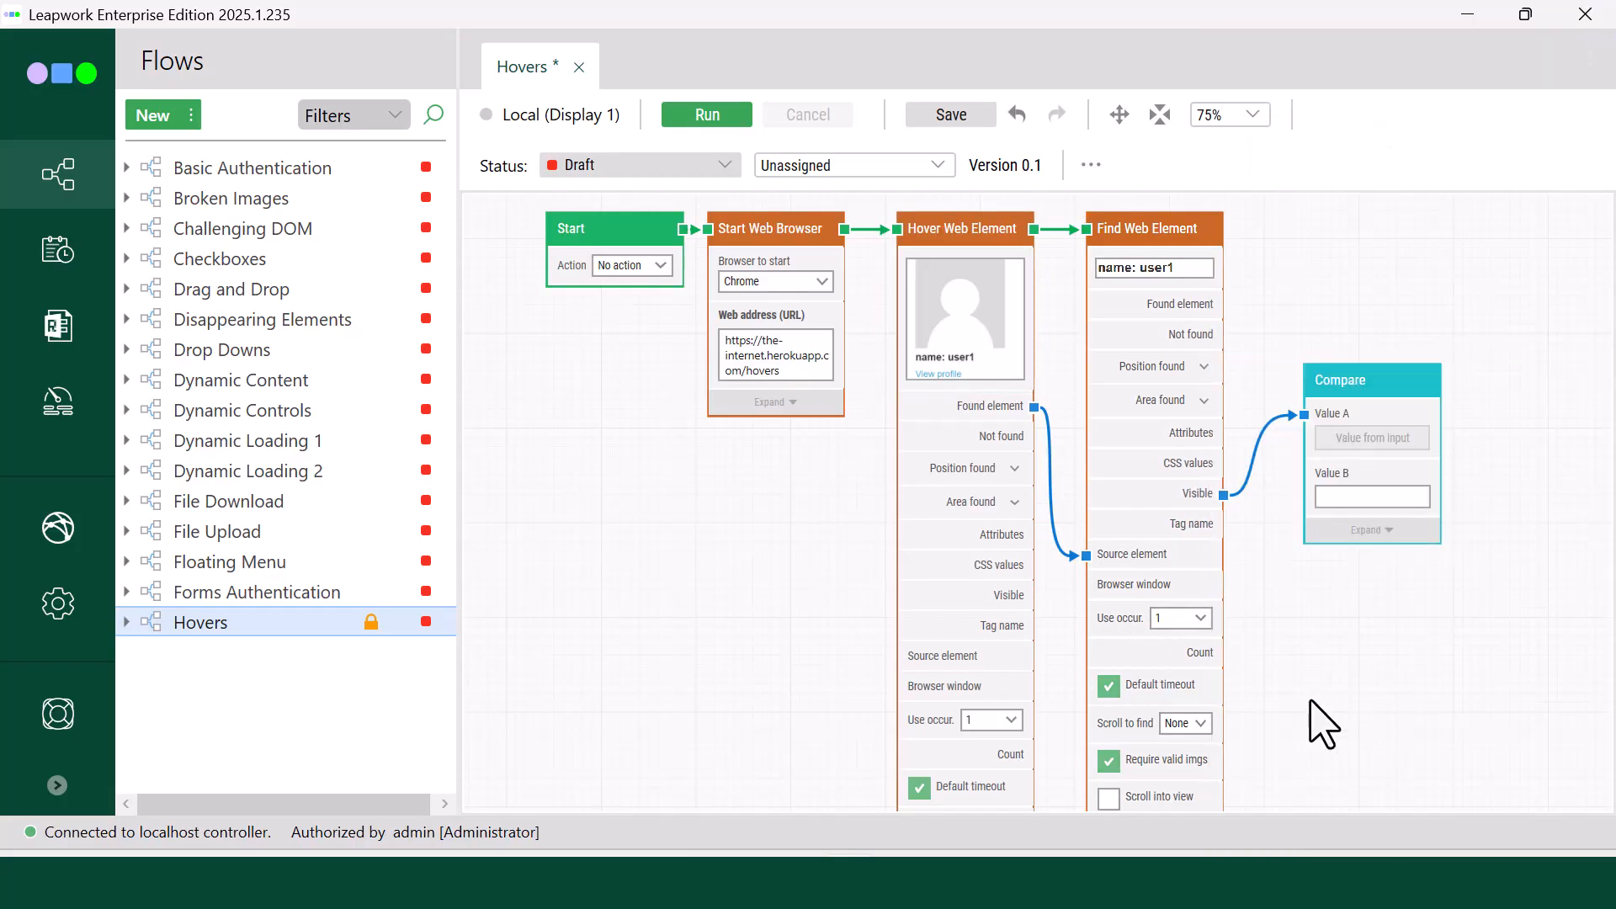
left_click_drag(1382, 383, 1374, 244)
Step: Set the Compare block's Value B to True and connect the Find Web Element block's main flow output to it
left_click(1367, 355)
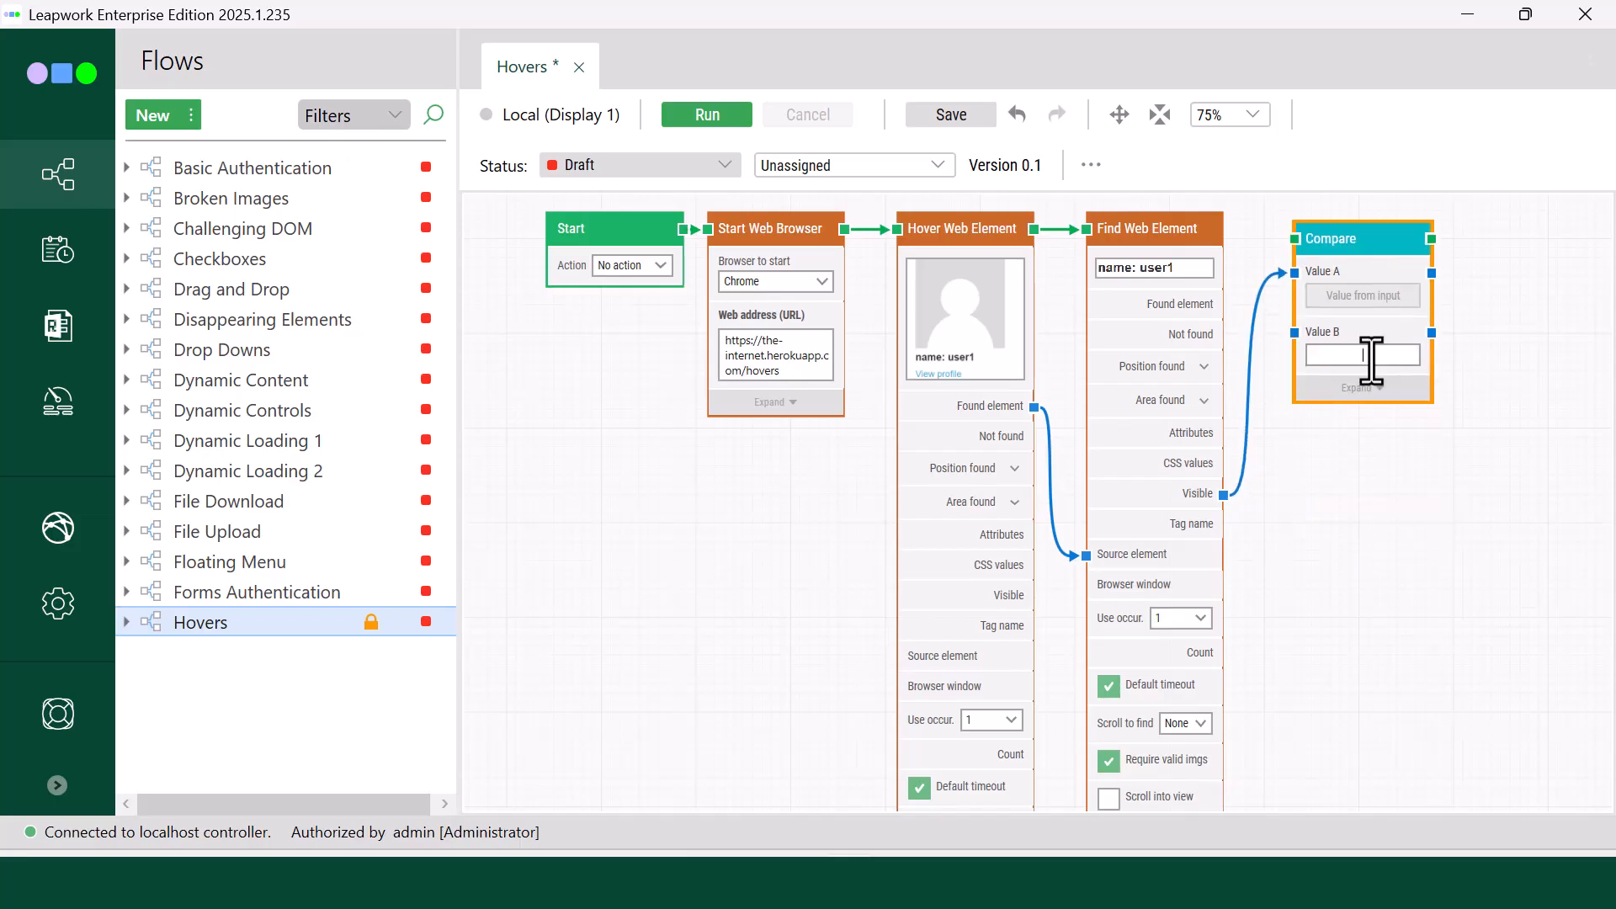
type("True")
left_click_drag(1223, 228, 1292, 398)
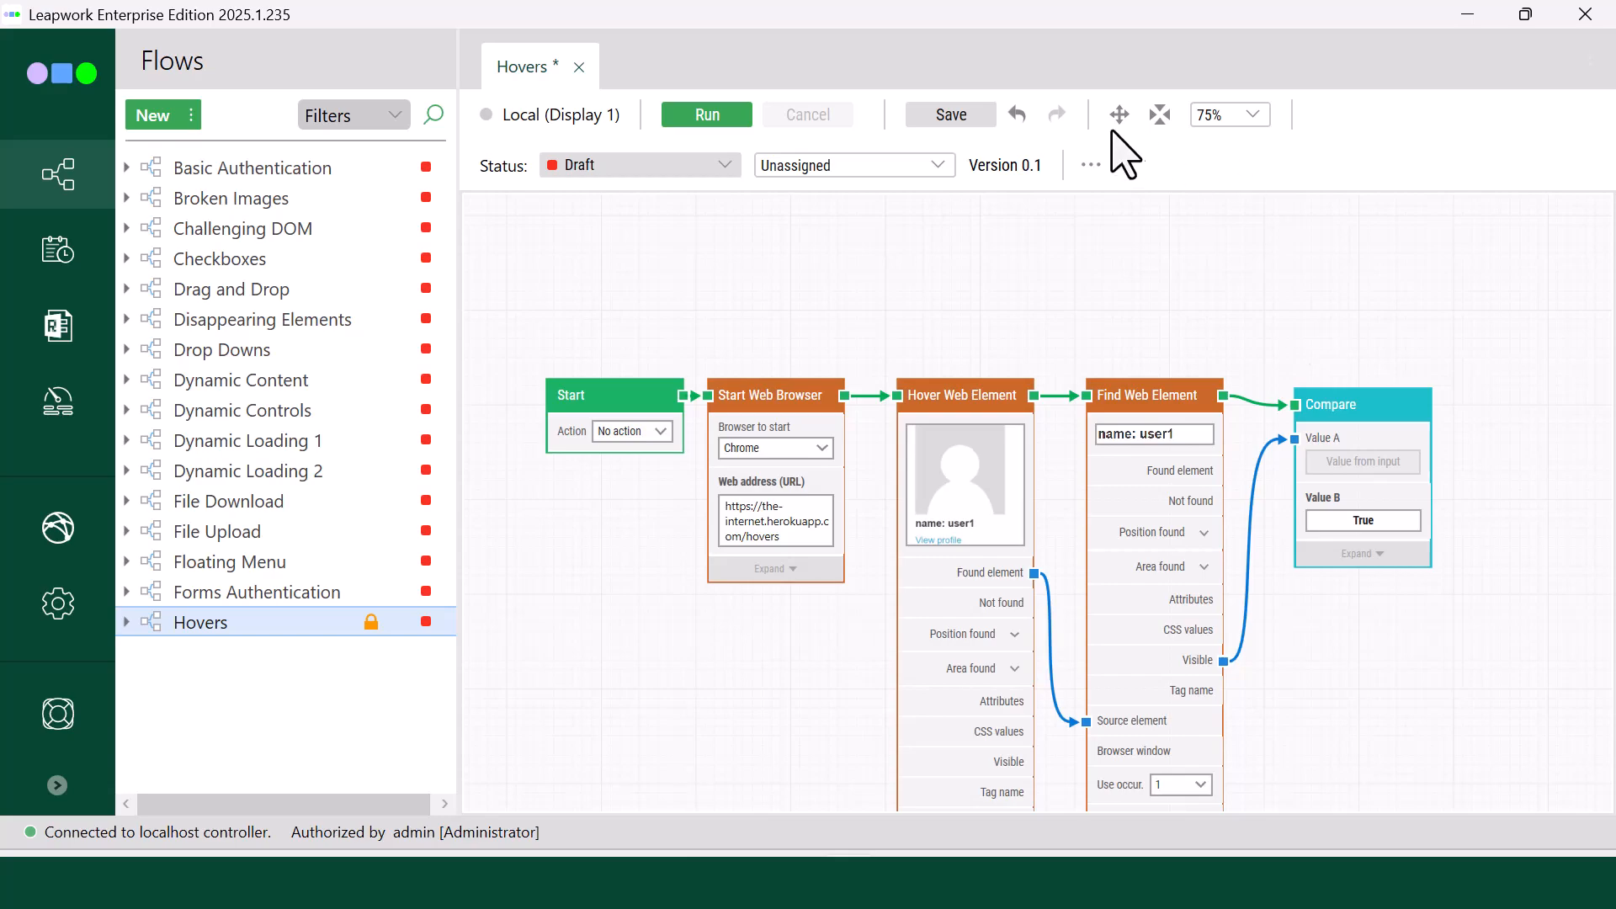
Step: Expand the Compare block and add a Fail block connected to its Incorrect output
left_click_drag(1352, 642, 1358, 457)
left_click(1373, 399)
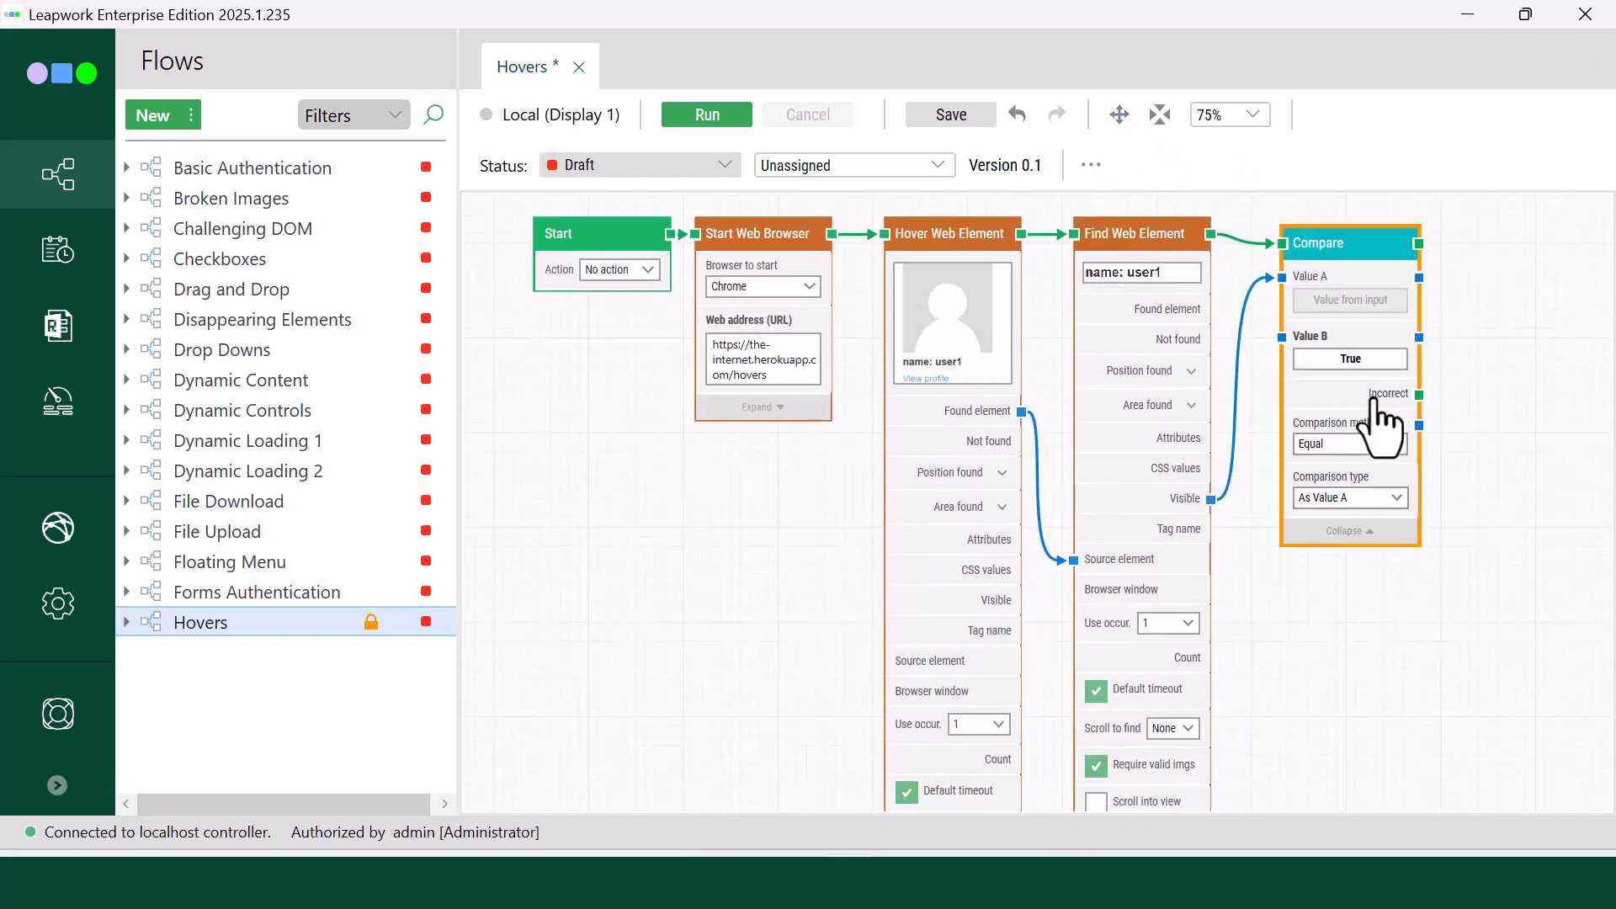
left_click_drag(1419, 389, 1488, 492)
type("Fail")
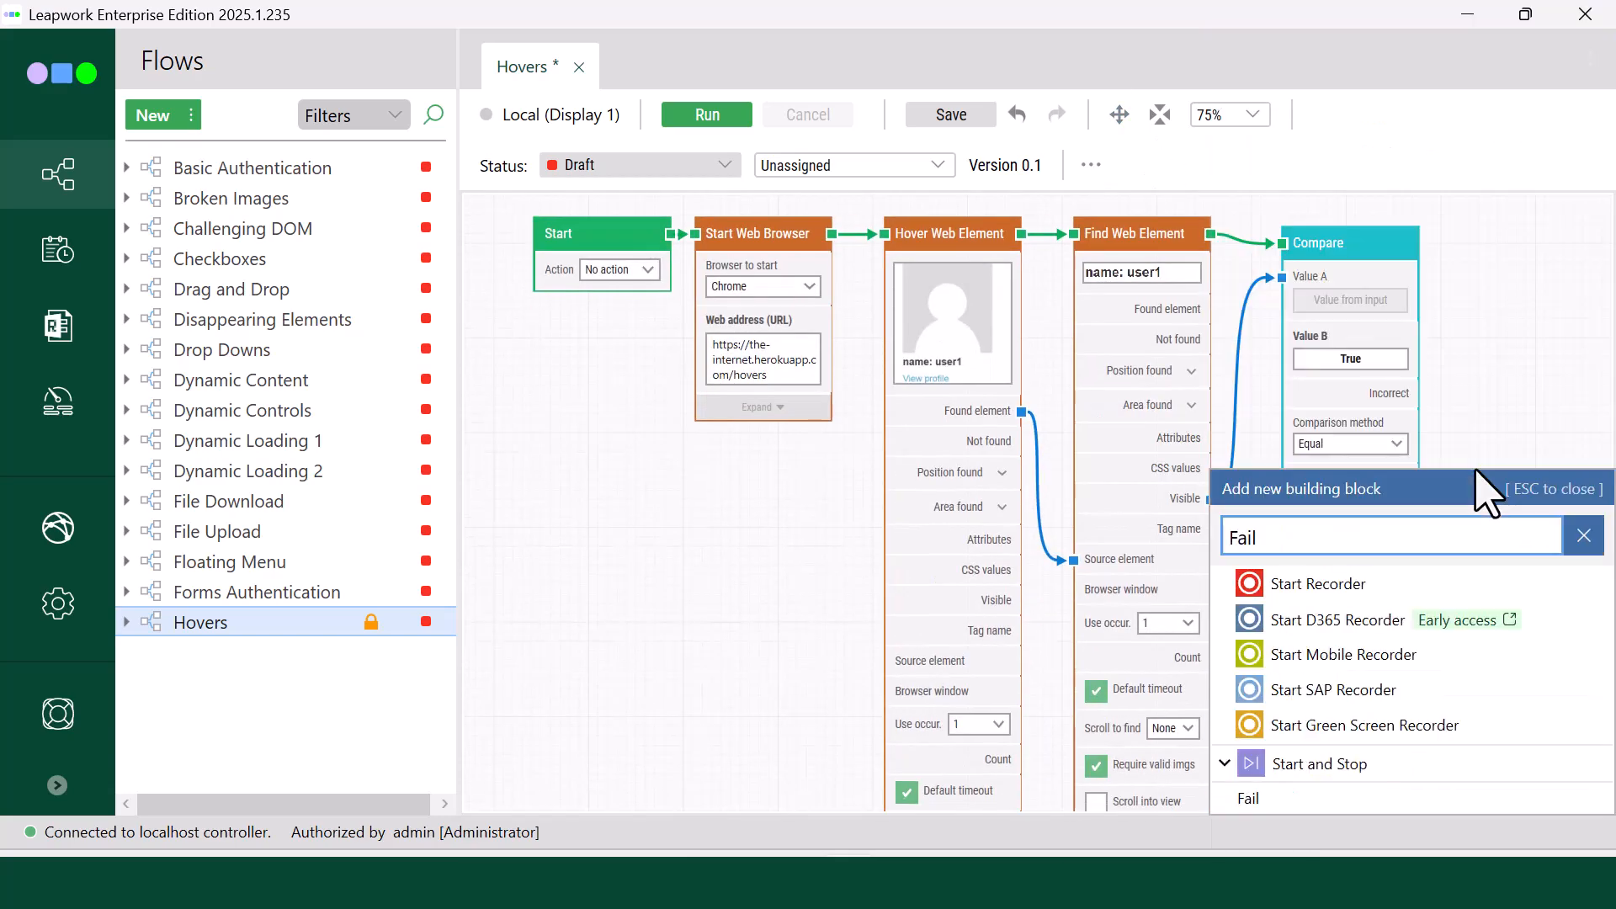
left_click(1283, 801)
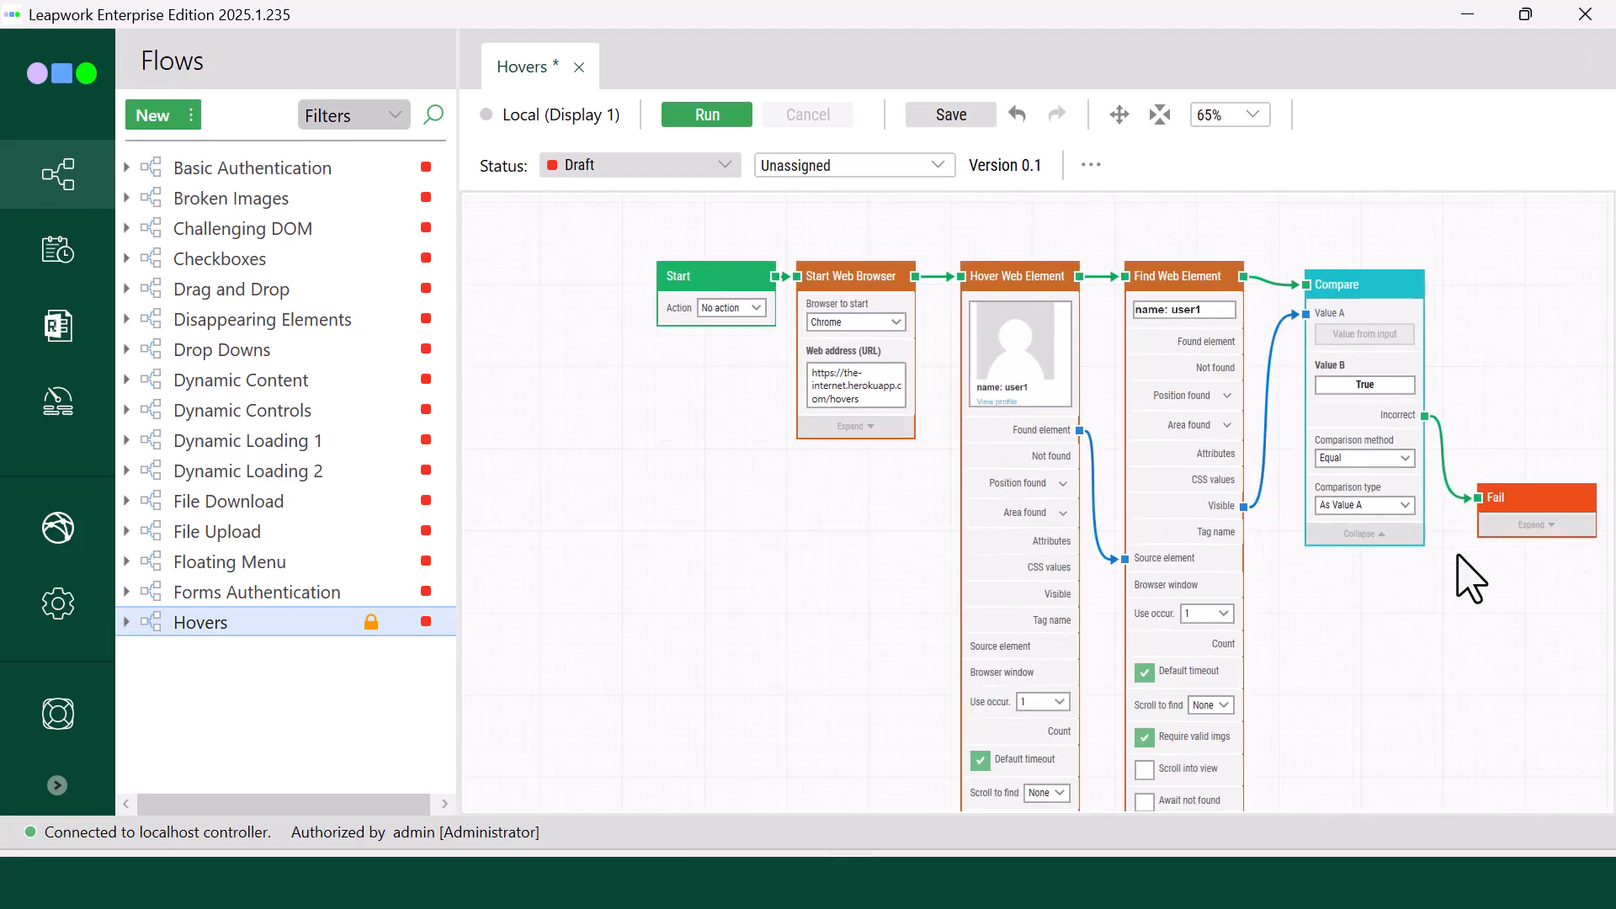
Step: Set the Hover Web Element block's Use occur. to All and add a Pass block connected to its Completed output
left_click(1048, 702)
left_click(1040, 810)
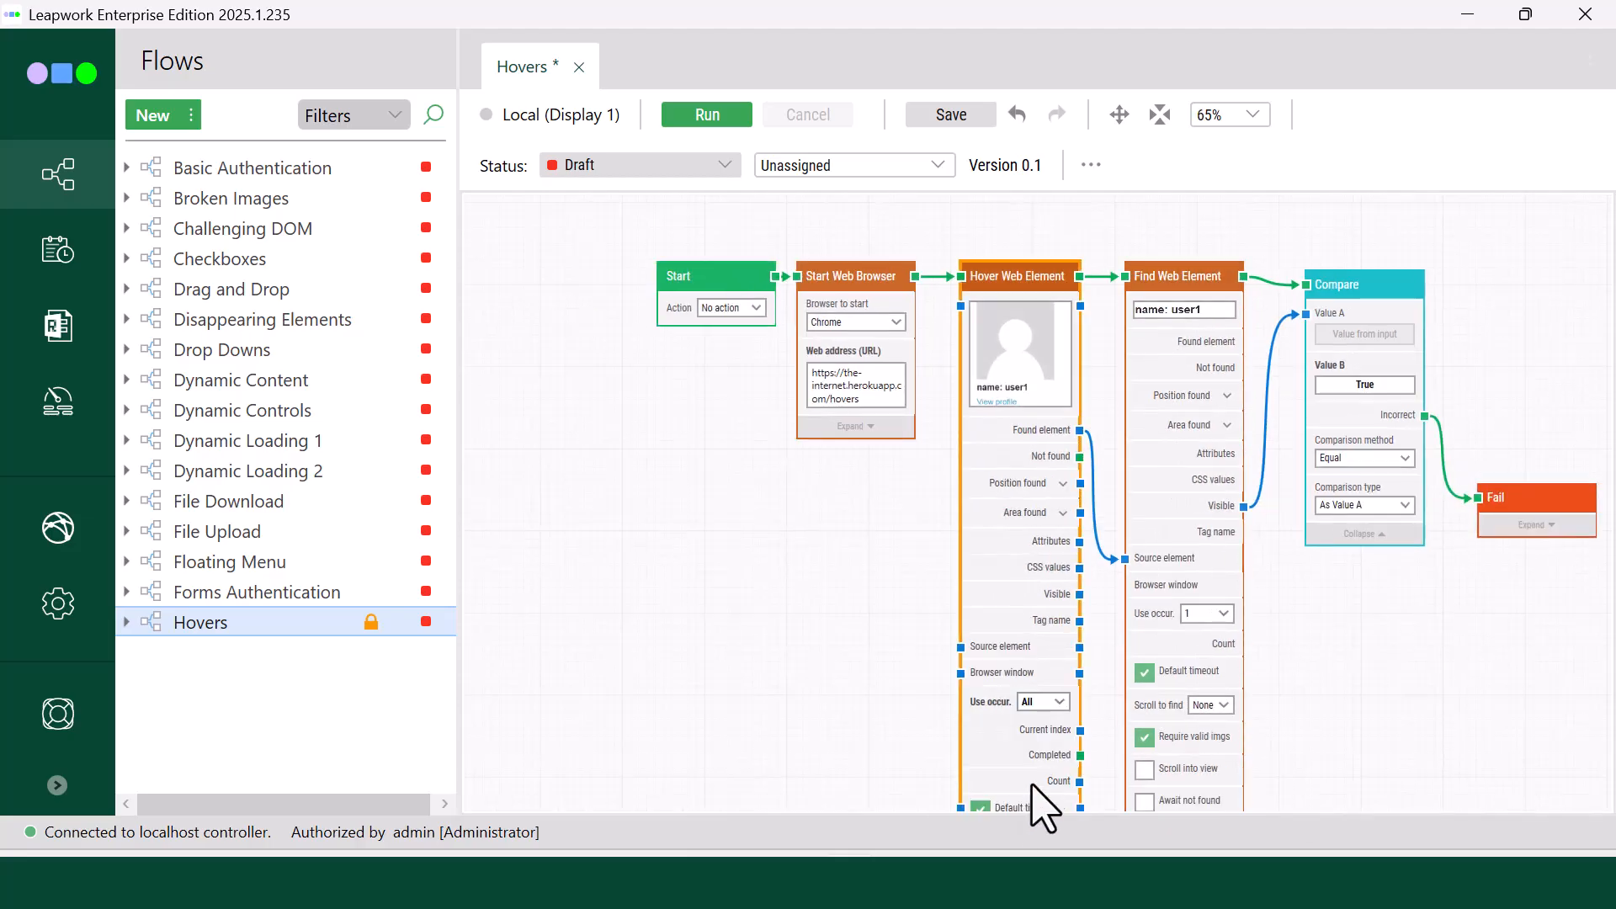
left_click_drag(1080, 755, 1361, 629)
type("Pass")
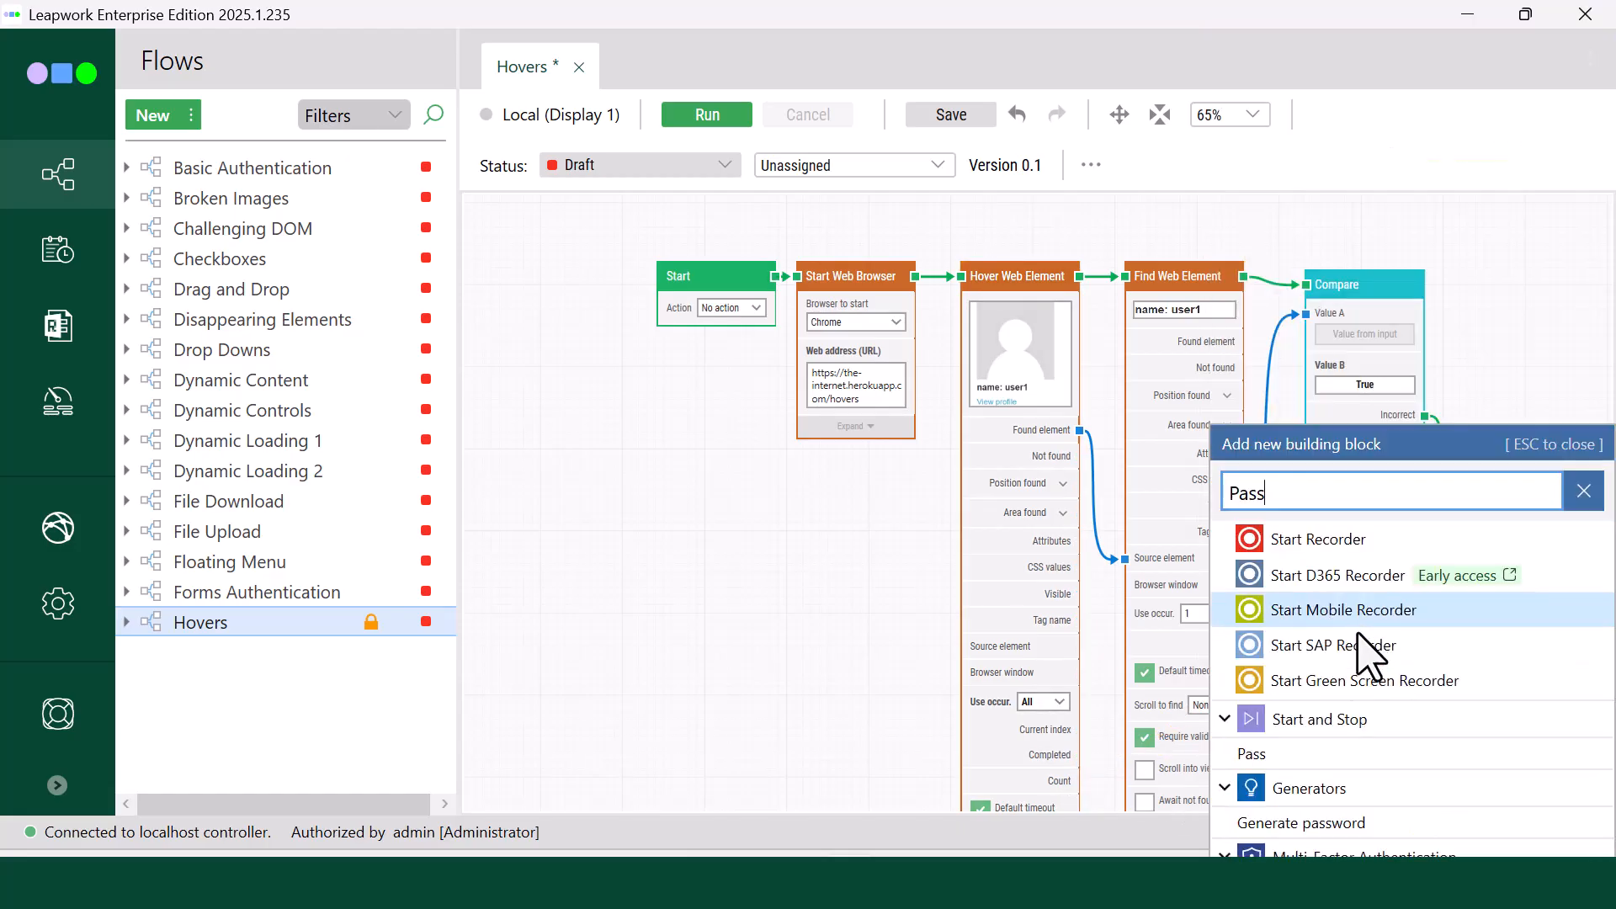
left_click(1276, 758)
scroll(1411, 716, "down", 2)
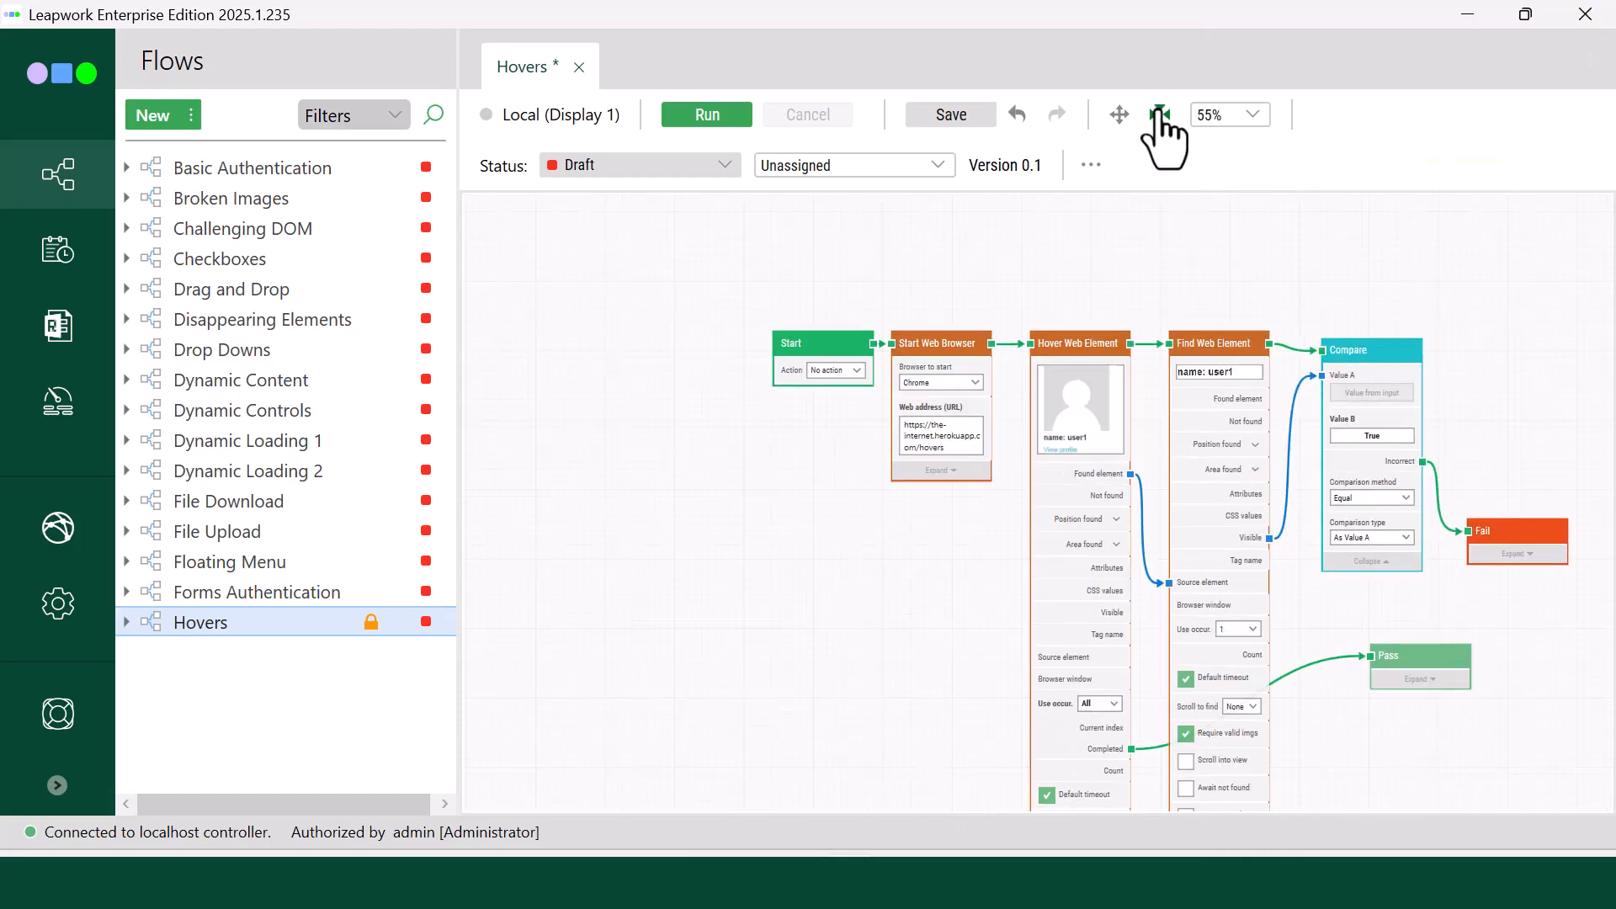
left_click_drag(1121, 124, 1071, 168)
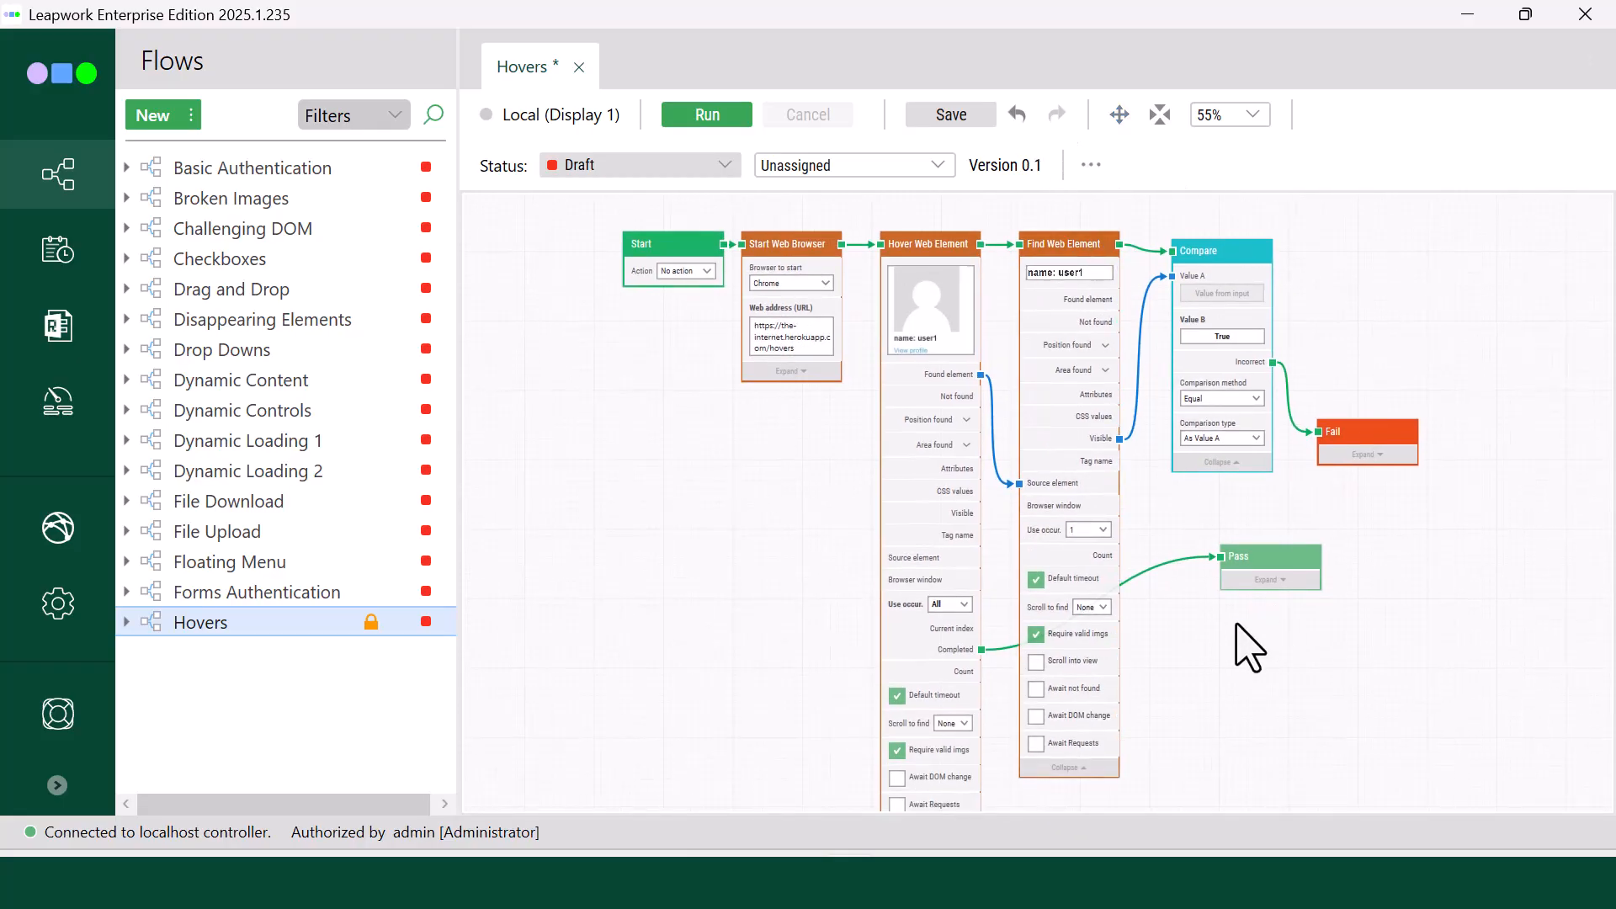
Step: Run the flow and review the logged hover, find and compare entries for the first avatar with their recorded frames
left_click(707, 116)
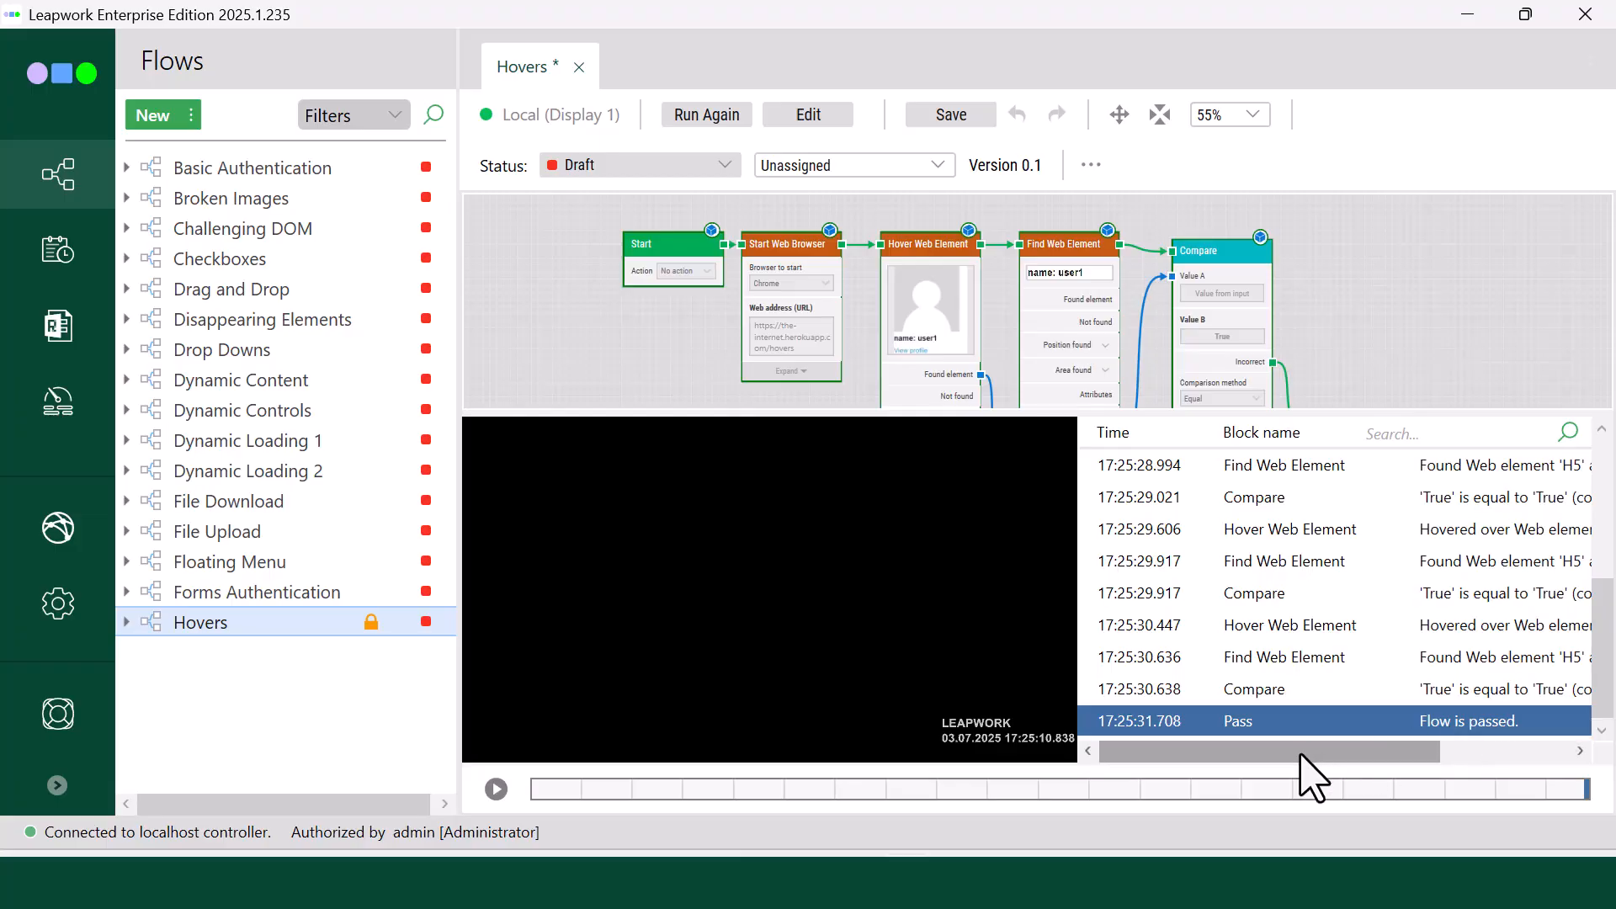
scroll(1361, 755, "right", 3)
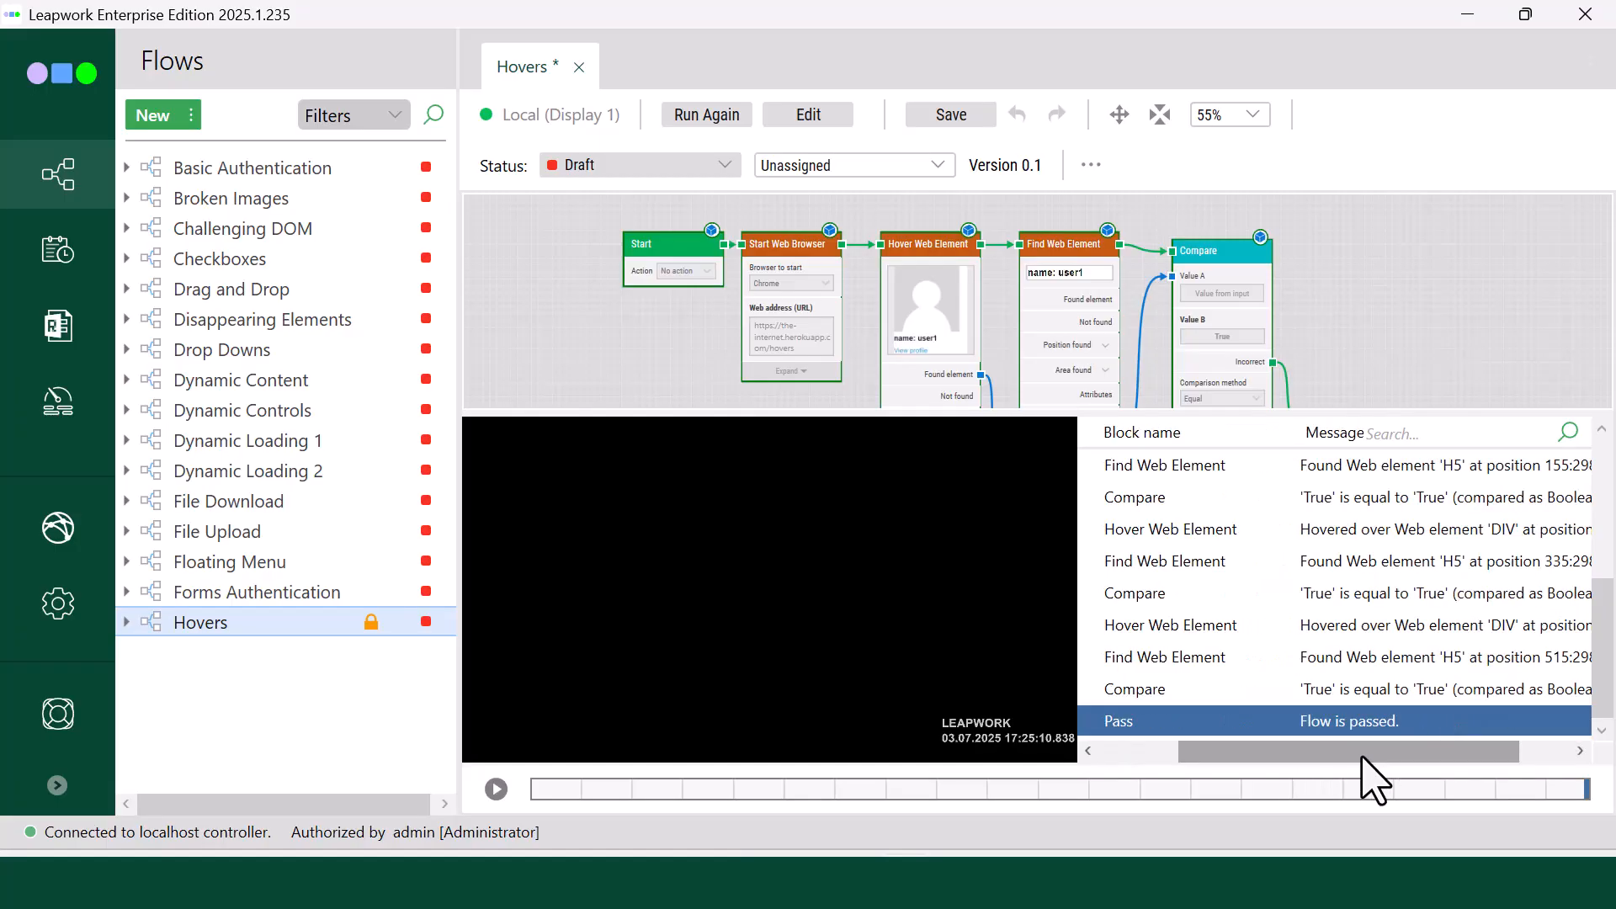
scroll(1337, 680, "up", 10)
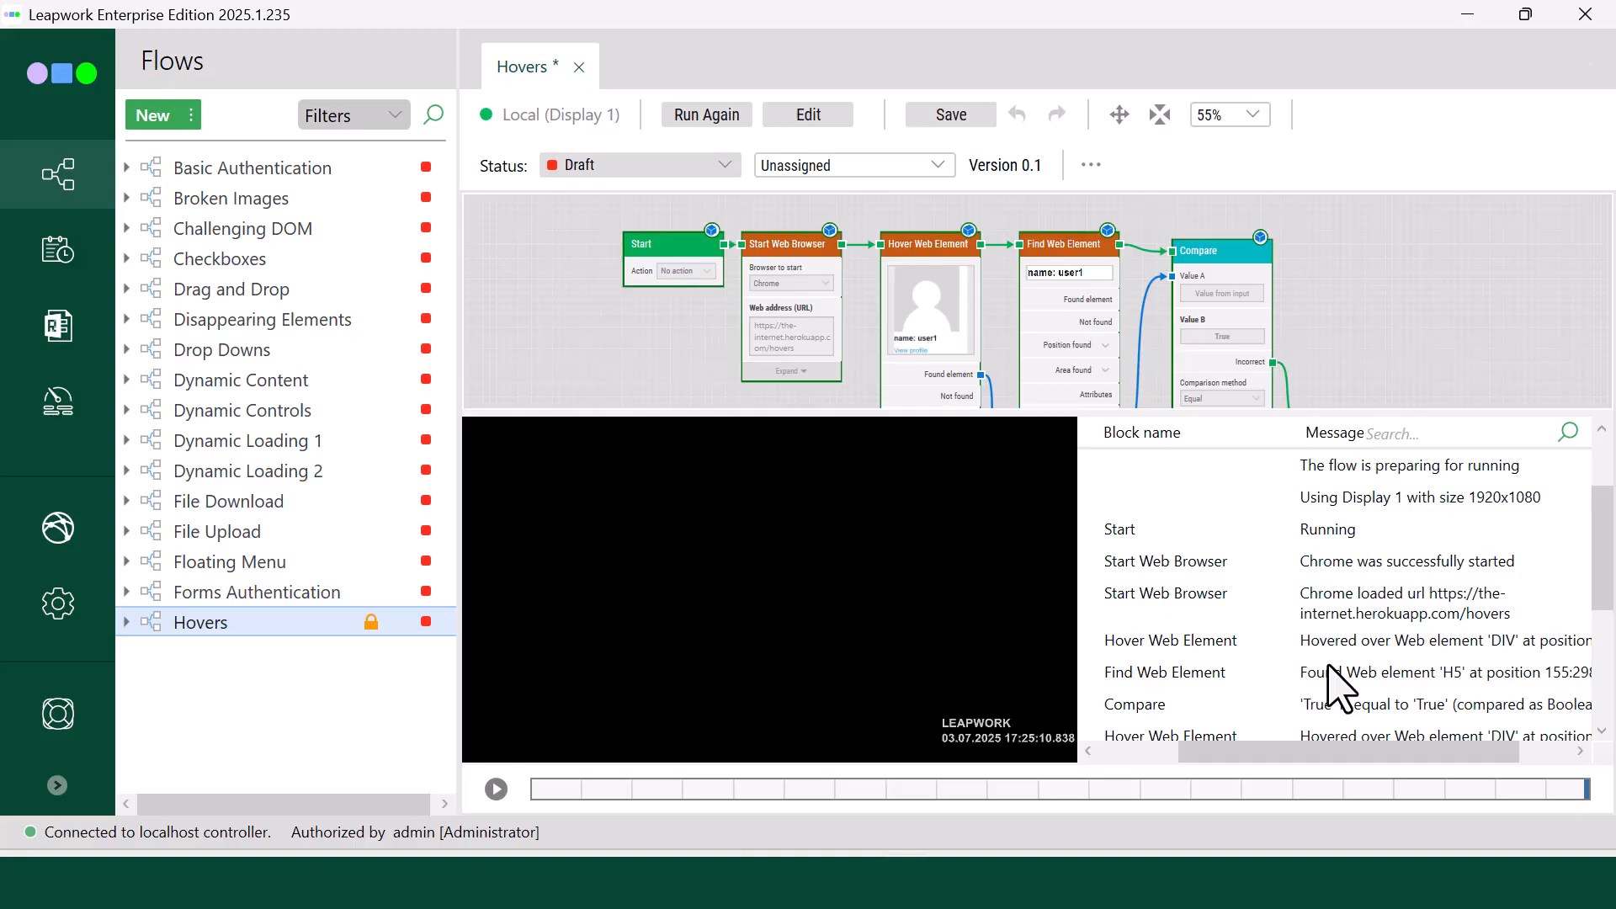
left_click(1385, 649)
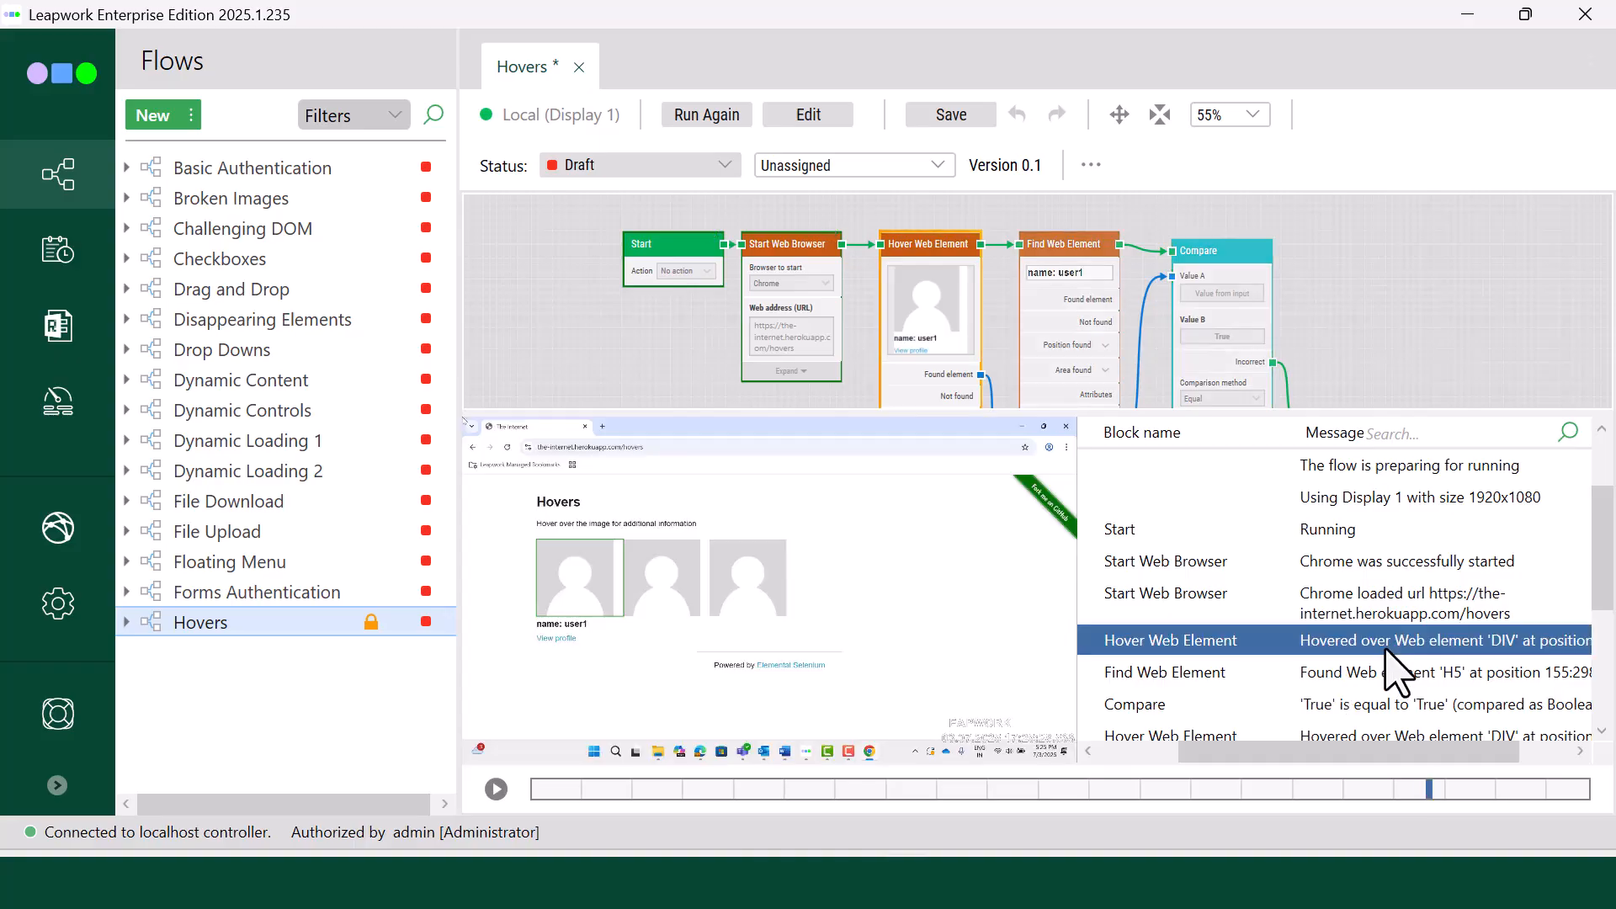
left_click(1391, 679)
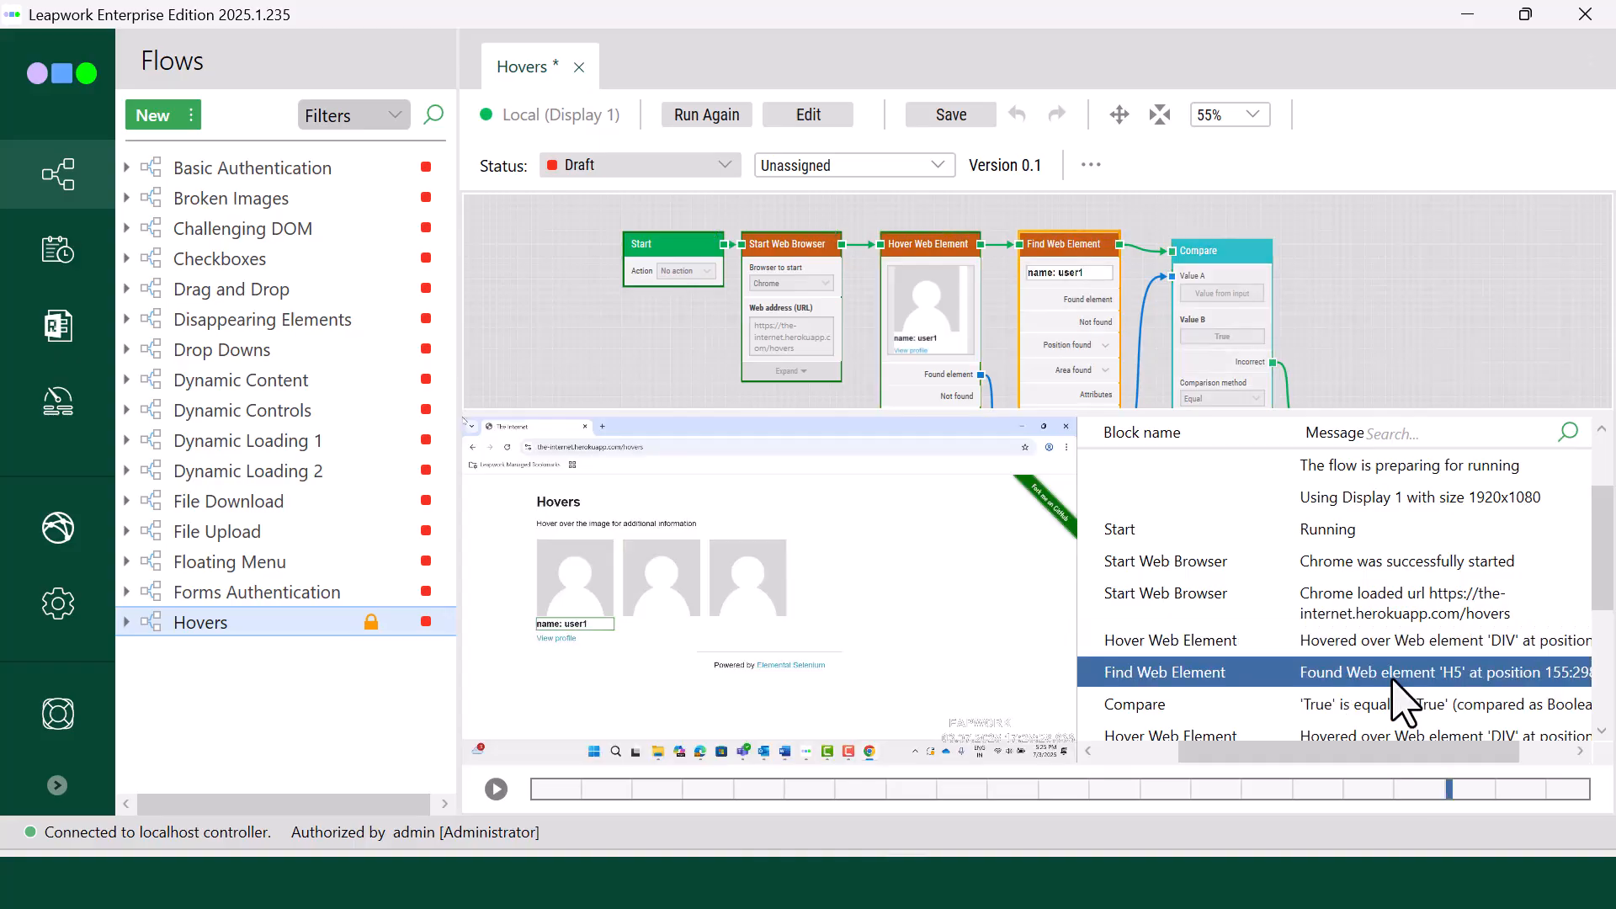
left_click(1395, 706)
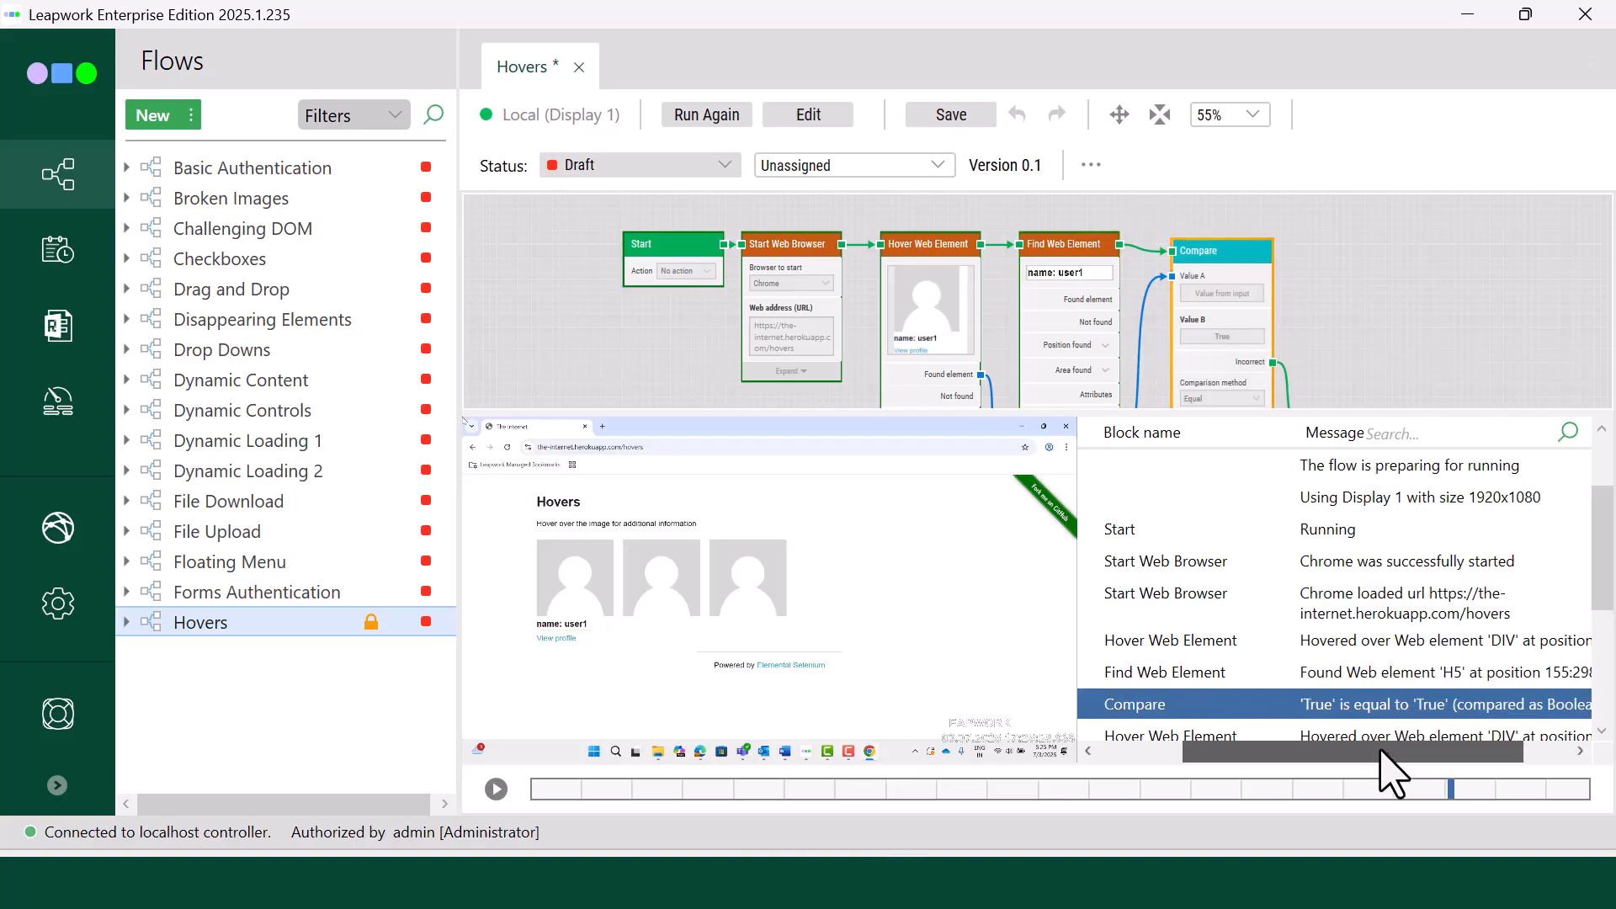
left_click_drag(1373, 753, 1387, 753)
Step: Examine the run log entries for the second and third avatars and the final Pass block entry
scroll(1364, 685, "down", 3)
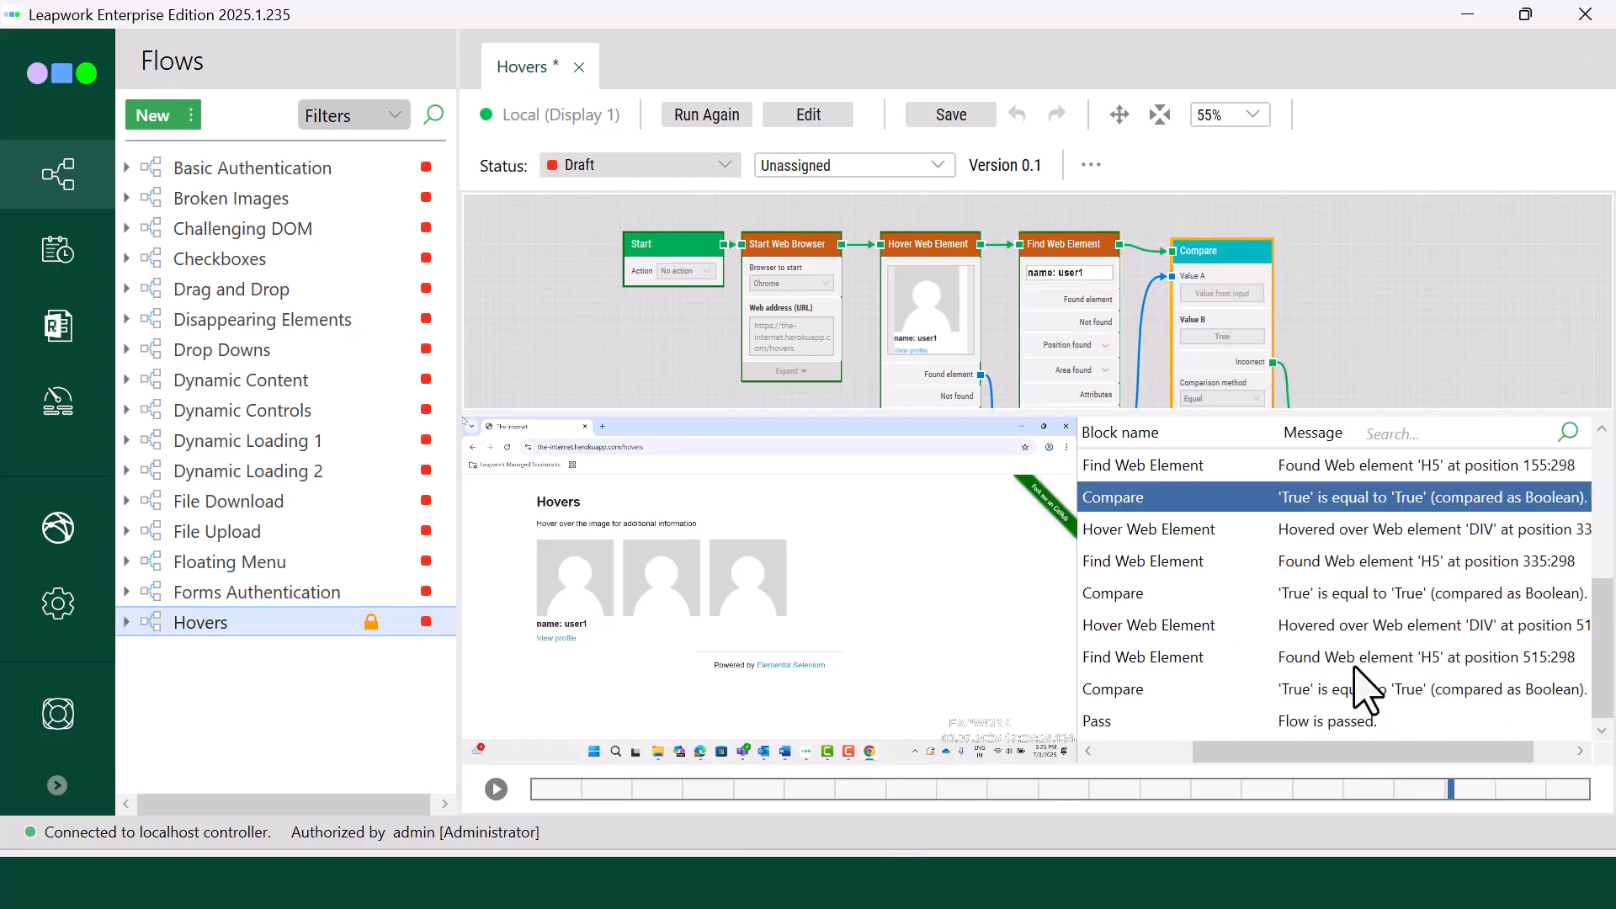
left_click(1358, 530)
left_click(1364, 564)
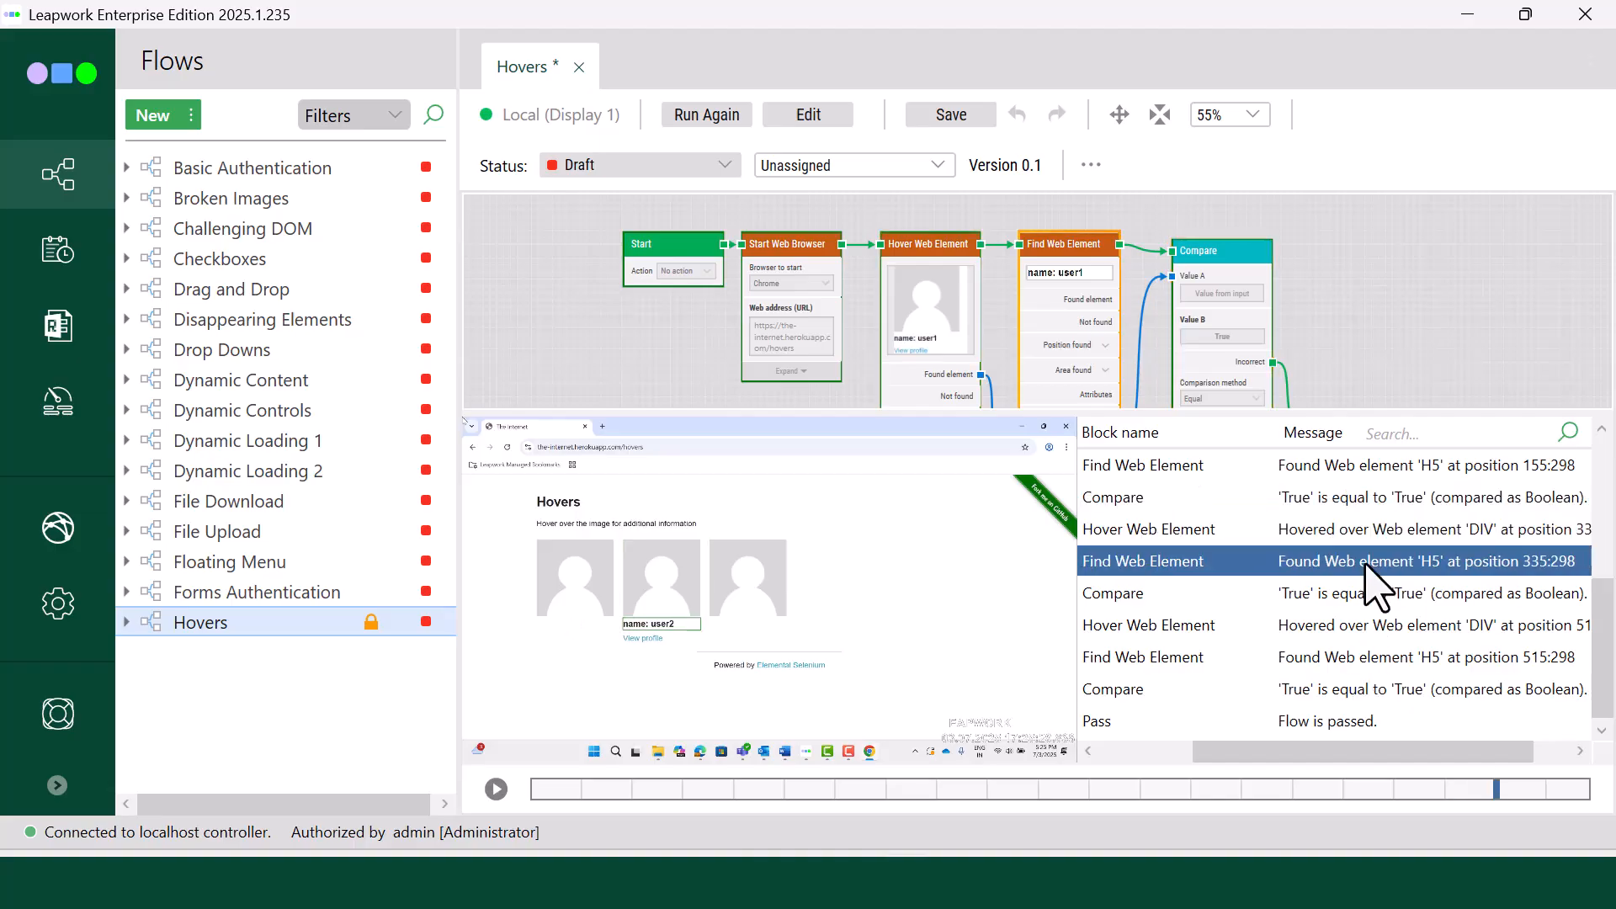
left_click(1358, 595)
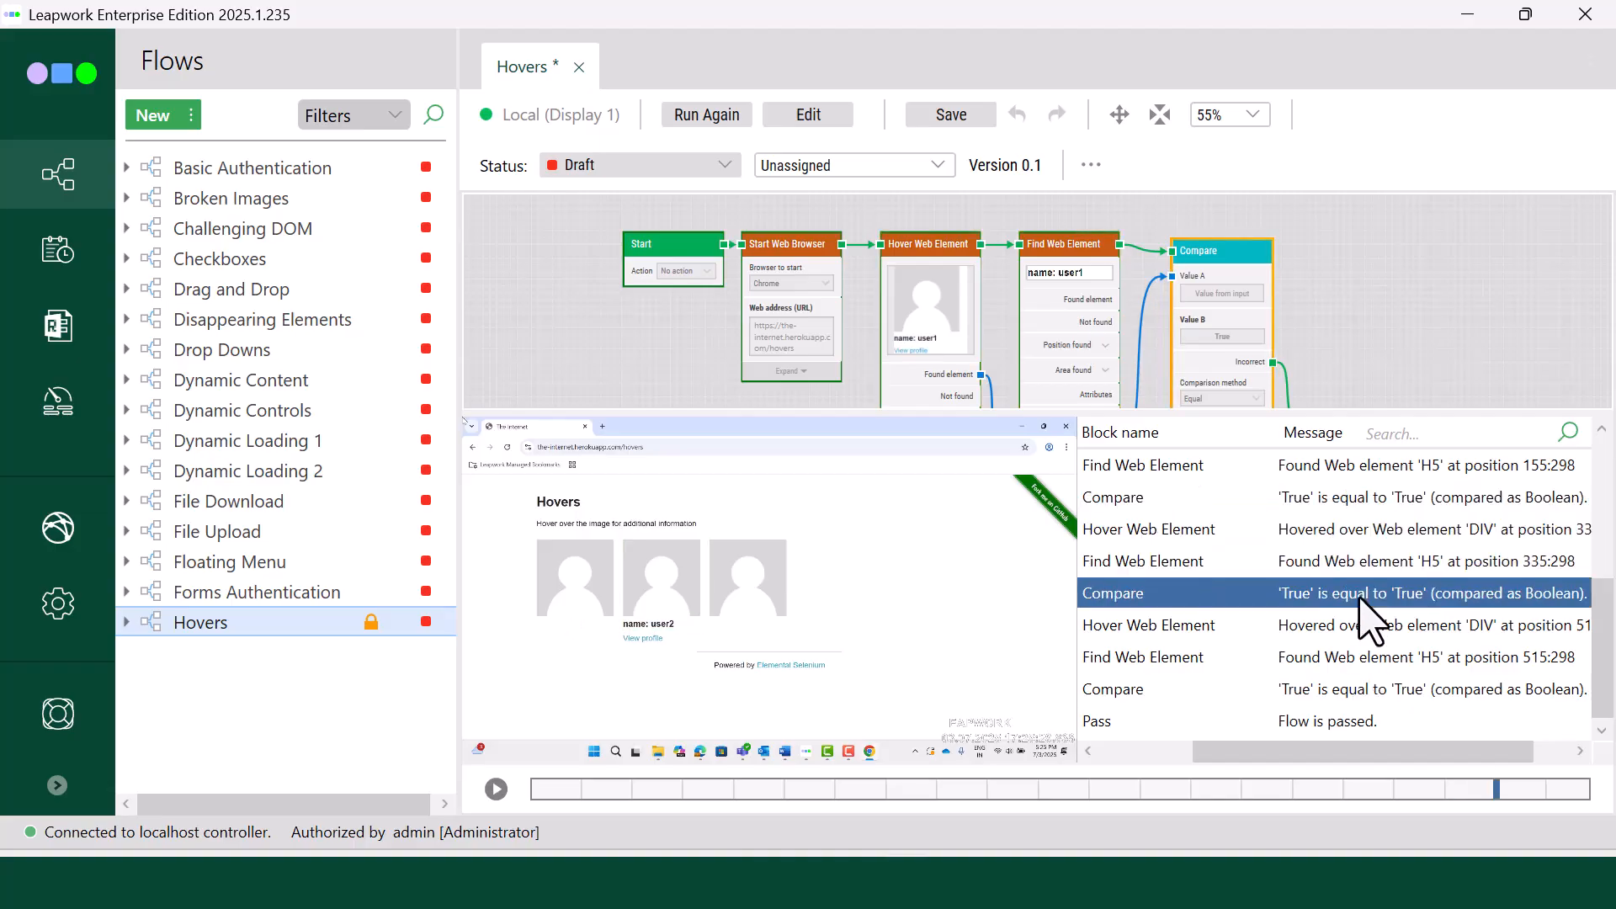
left_click(1361, 627)
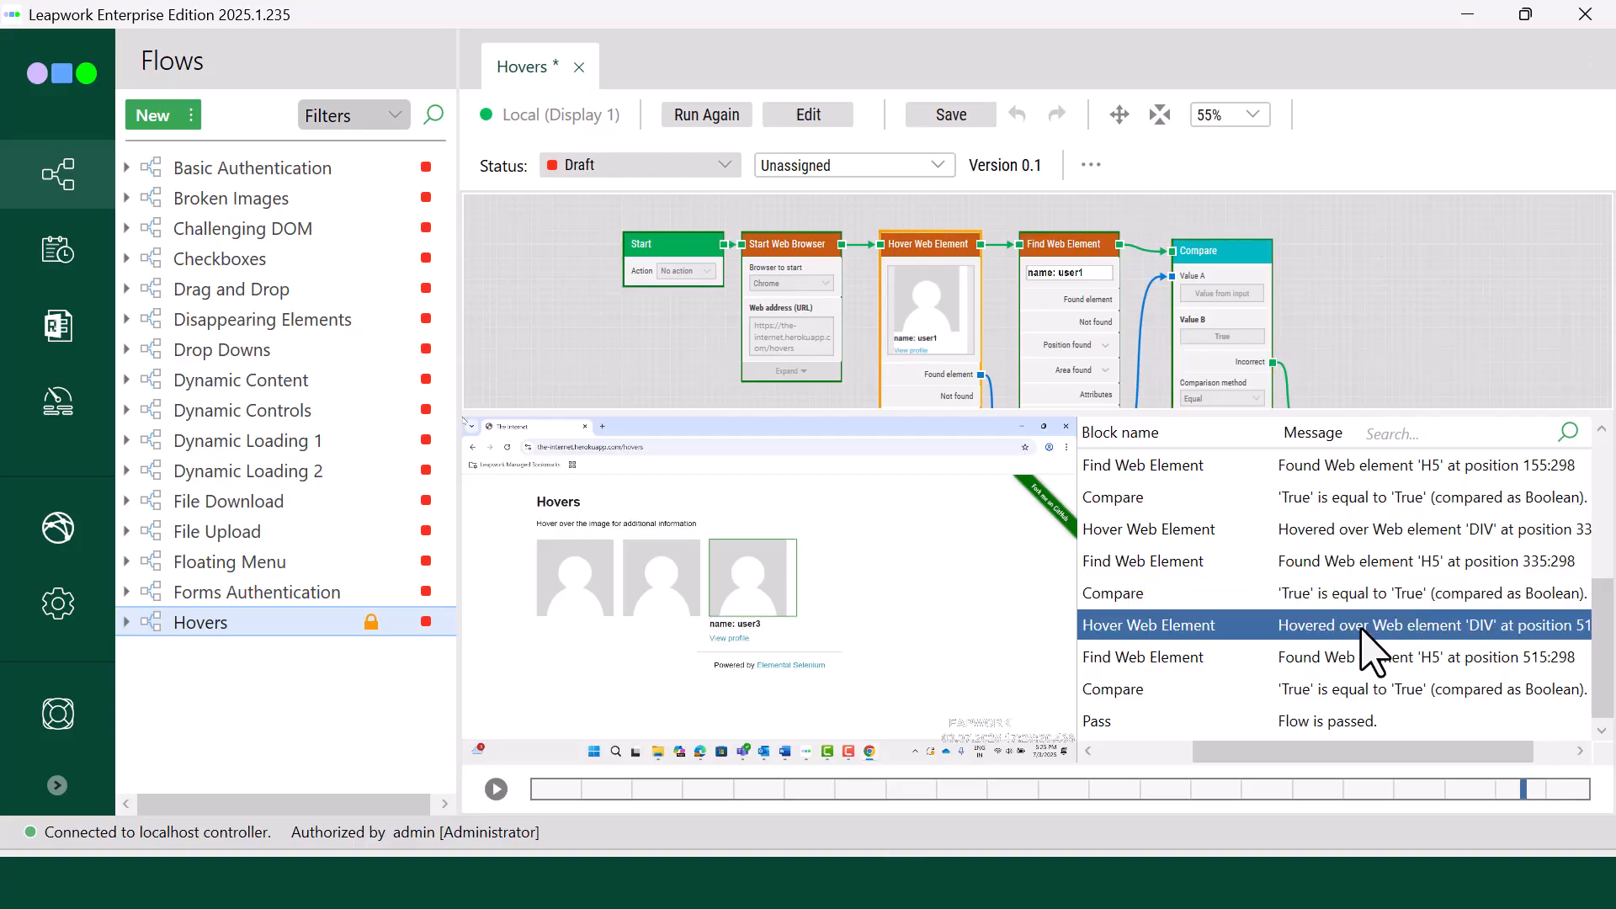
left_click(1352, 660)
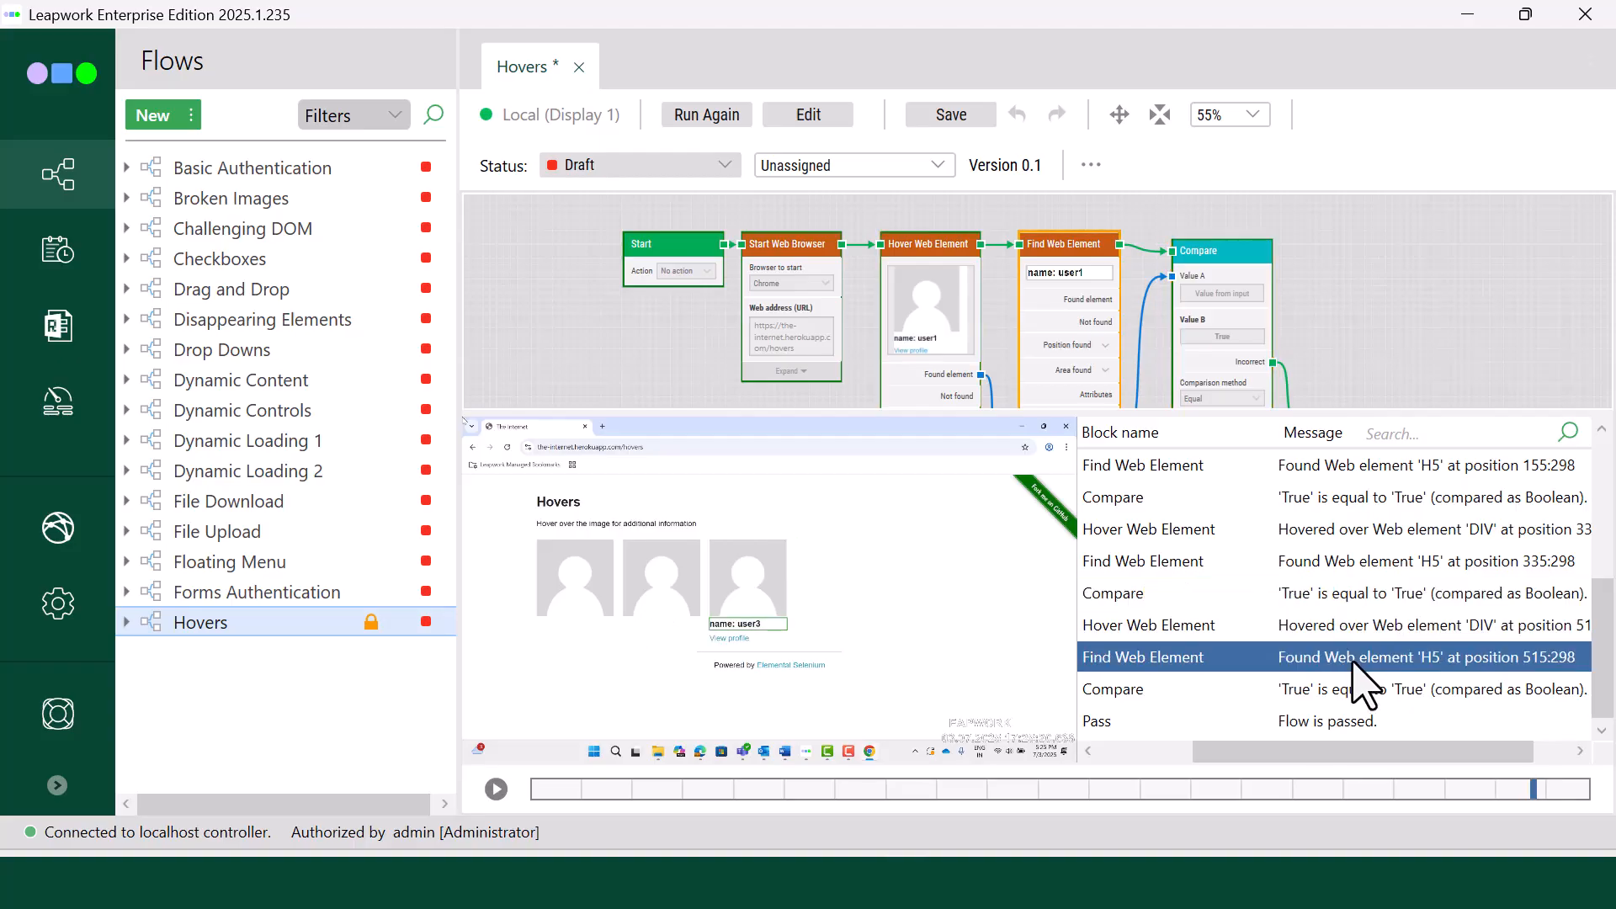
left_click(1357, 692)
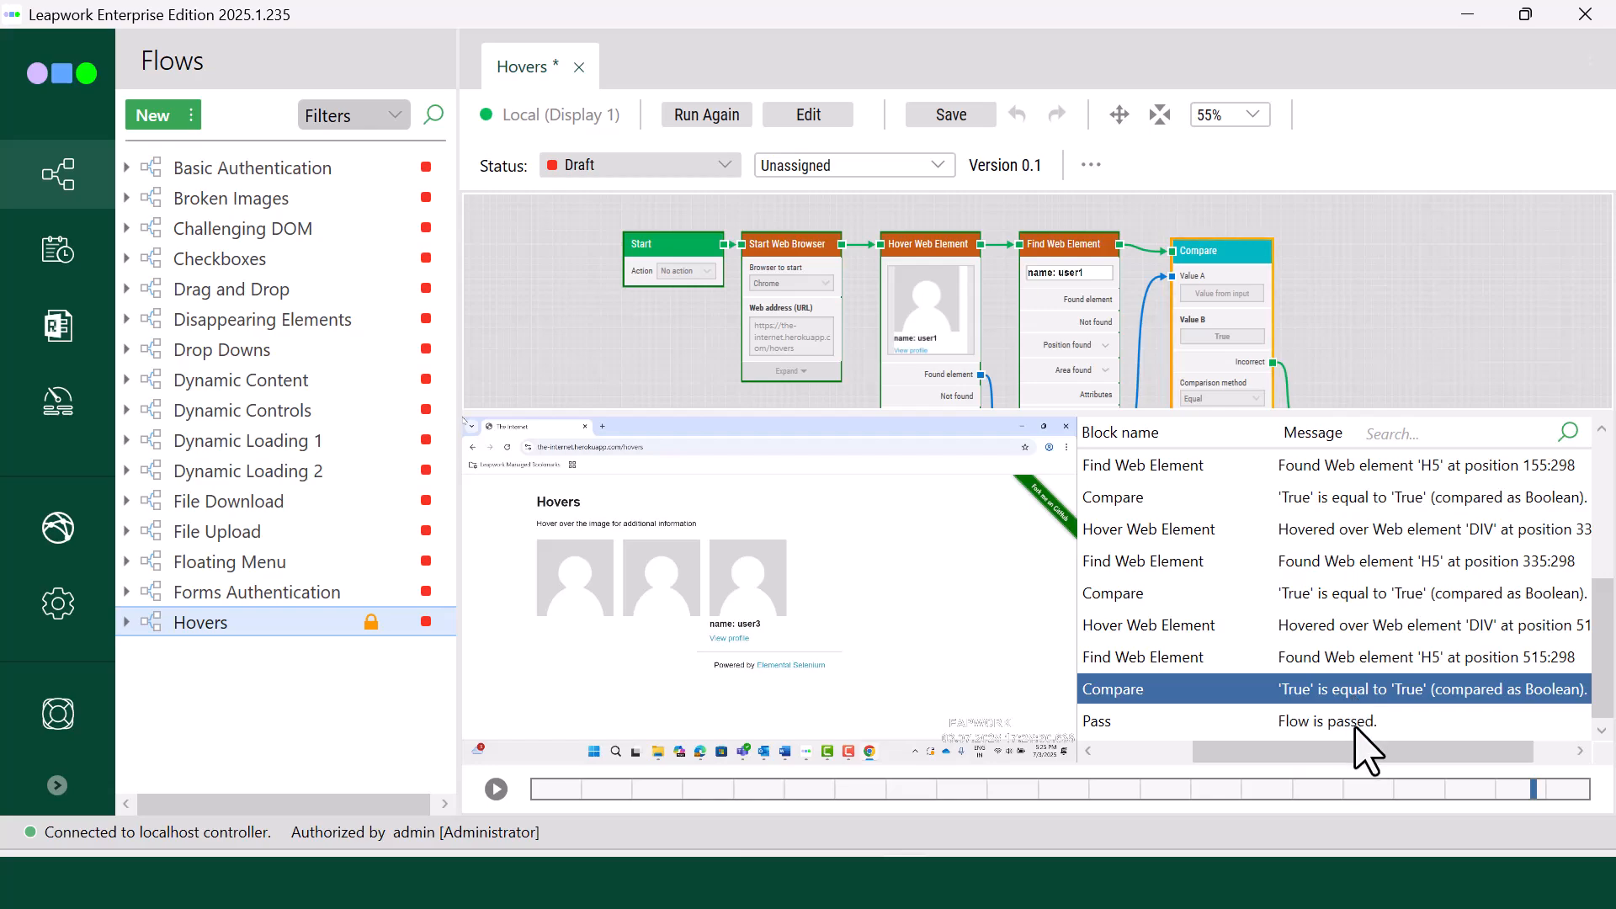
left_click(1354, 723)
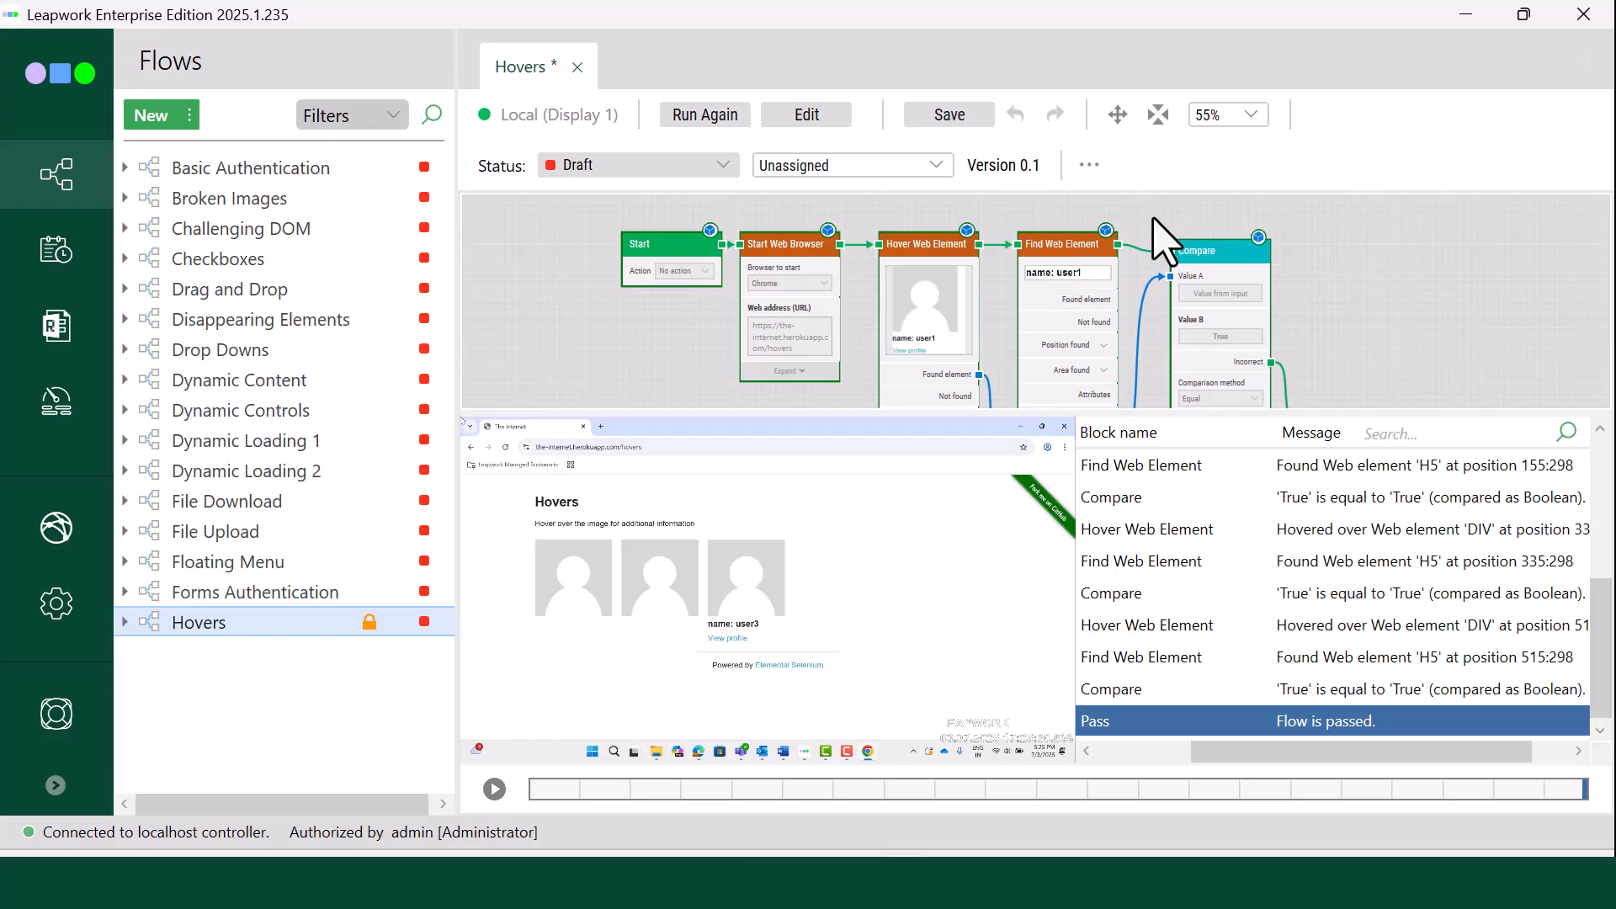
scroll(1161, 220, "down", 3)
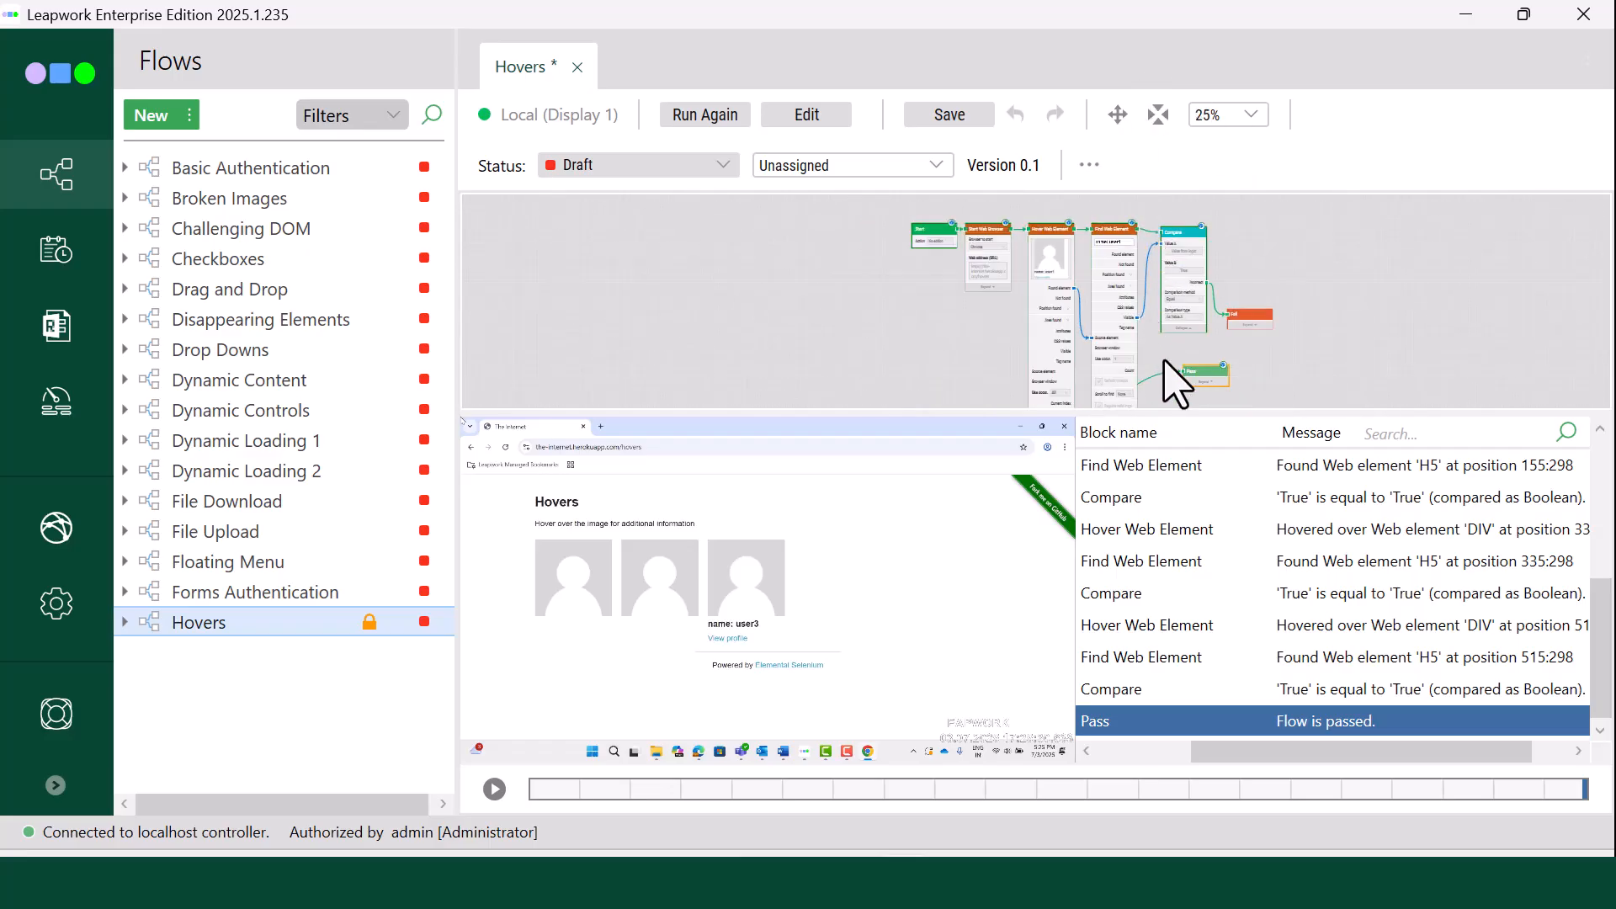